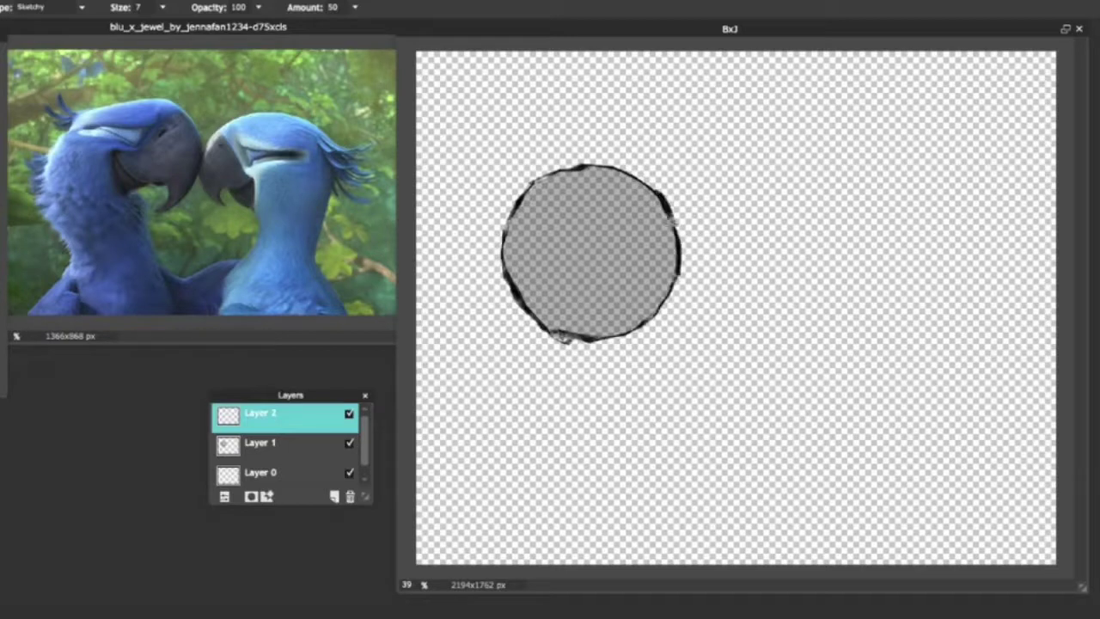
# Sketch face guidelines on Layer 1: a curved line down the circle's beak side and a curved line across its middle.
pyautogui.click(261, 443)
pyautogui.moveTo(612, 86); pyautogui.dragTo(674, 202)
pyautogui.moveTo(672, 279); pyautogui.dragTo(602, 399)
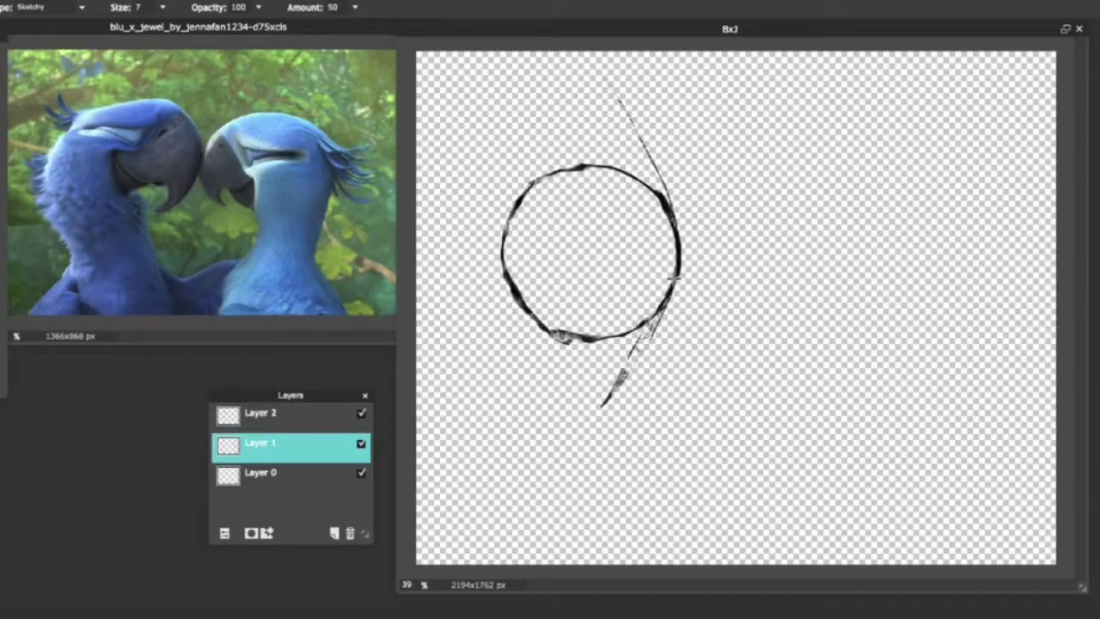
pyautogui.moveTo(661, 318); pyautogui.dragTo(601, 404)
pyautogui.moveTo(676, 283)
pyautogui.mouseDown()
pyautogui.moveTo(479, 233)
pyautogui.moveTo(569, 293)
pyautogui.mouseUp()
# Rotate the guidelines slightly on Layer 1, and outline the crown and hooked beak on a new layer.
pyautogui.click(334, 533)
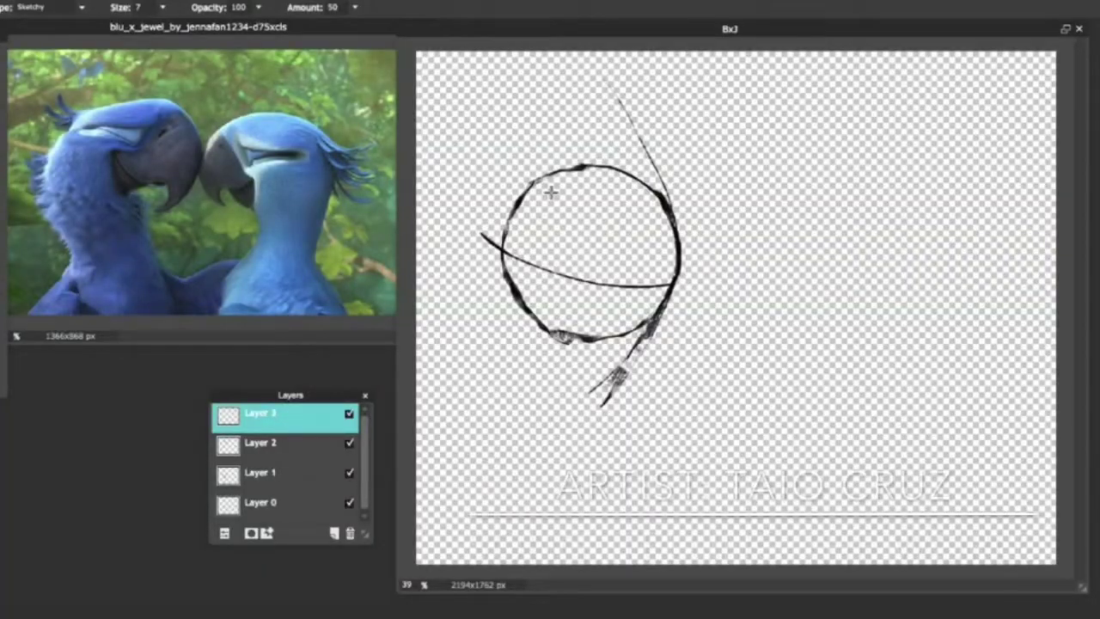
pyautogui.click(260, 473)
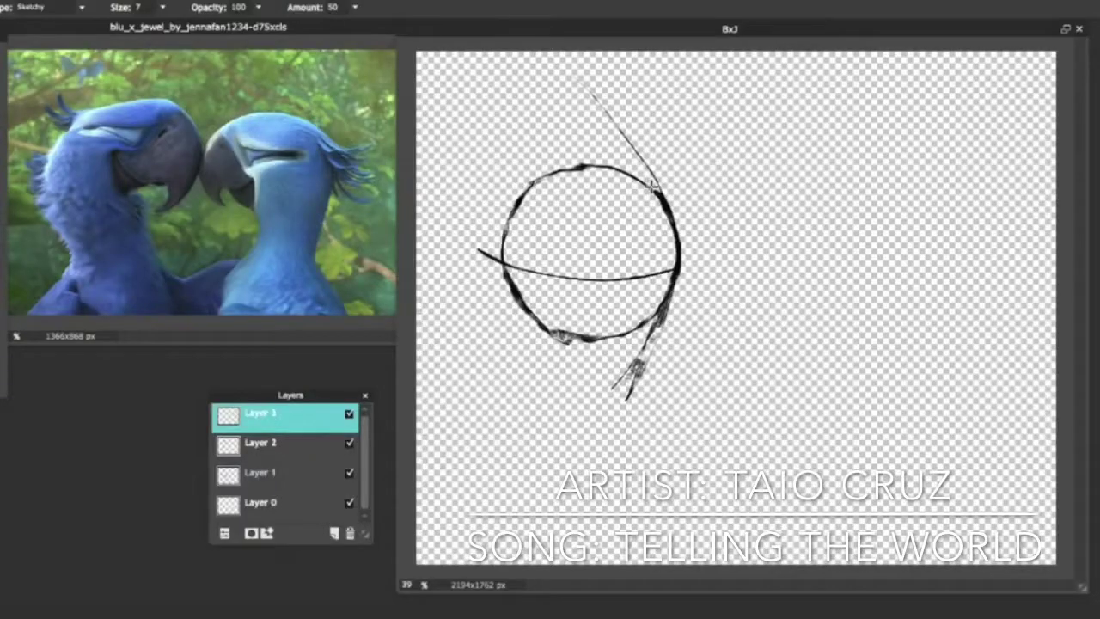
pyautogui.moveTo(529, 178)
pyautogui.mouseDown()
pyautogui.moveTo(664, 160)
pyautogui.moveTo(747, 202)
pyautogui.moveTo(759, 266)
pyautogui.moveTo(746, 340)
pyautogui.moveTo(696, 393)
pyautogui.moveTo(714, 371)
pyautogui.moveTo(706, 312)
pyautogui.moveTo(606, 278)
pyautogui.moveTo(625, 319)
pyautogui.moveTo(709, 314)
pyautogui.mouseUp()
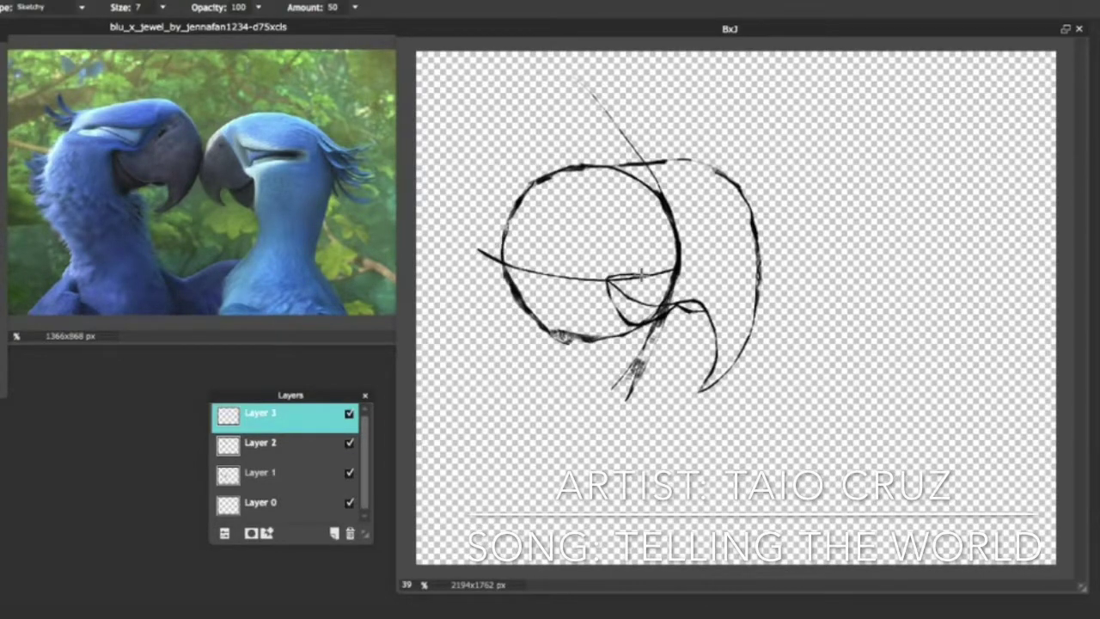
pyautogui.moveTo(640, 273)
pyautogui.mouseDown()
pyautogui.moveTo(677, 234)
pyautogui.moveTo(693, 189)
pyautogui.mouseUp()
pyautogui.moveTo(756, 266)
pyautogui.mouseDown()
pyautogui.moveTo(739, 241)
pyautogui.moveTo(688, 284)
pyautogui.moveTo(722, 215)
pyautogui.moveTo(703, 202)
pyautogui.mouseUp()
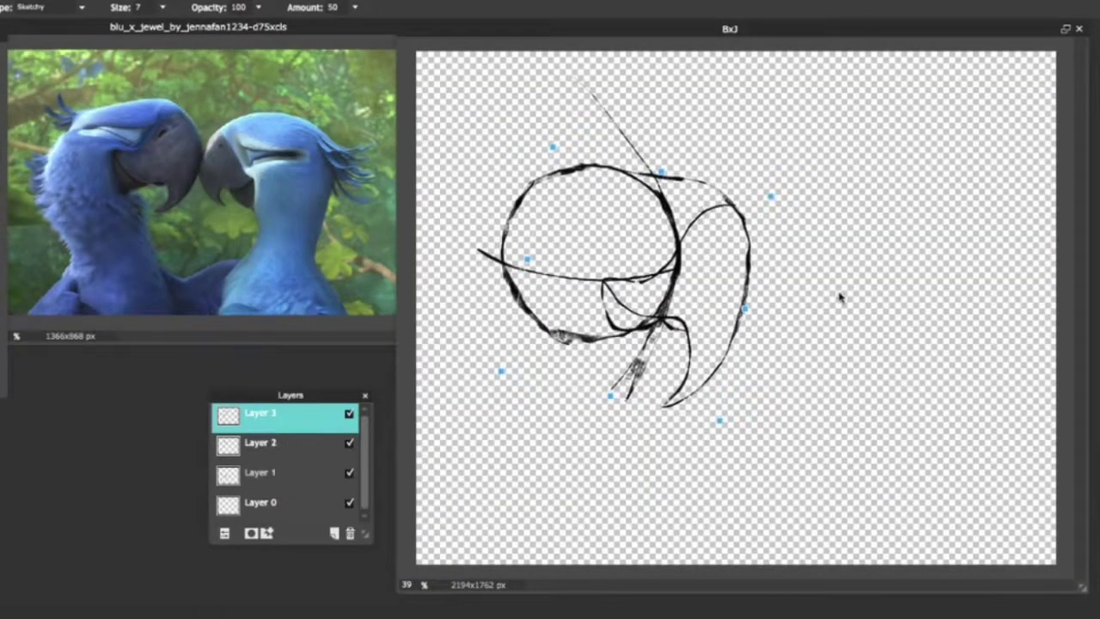
pyautogui.press('Return')
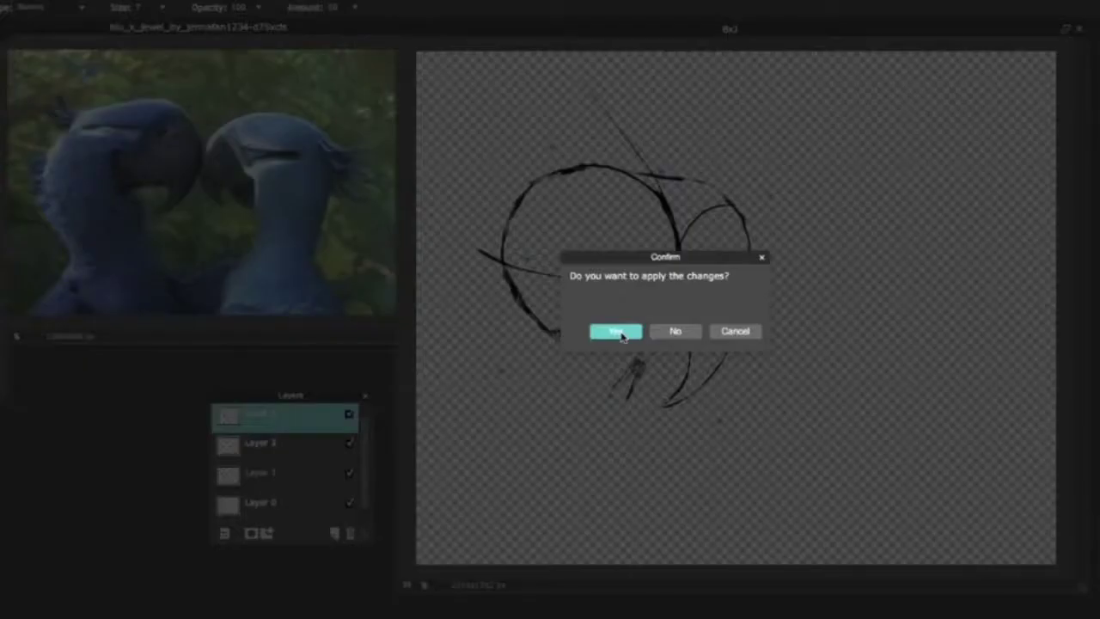
pyautogui.click(677, 332)
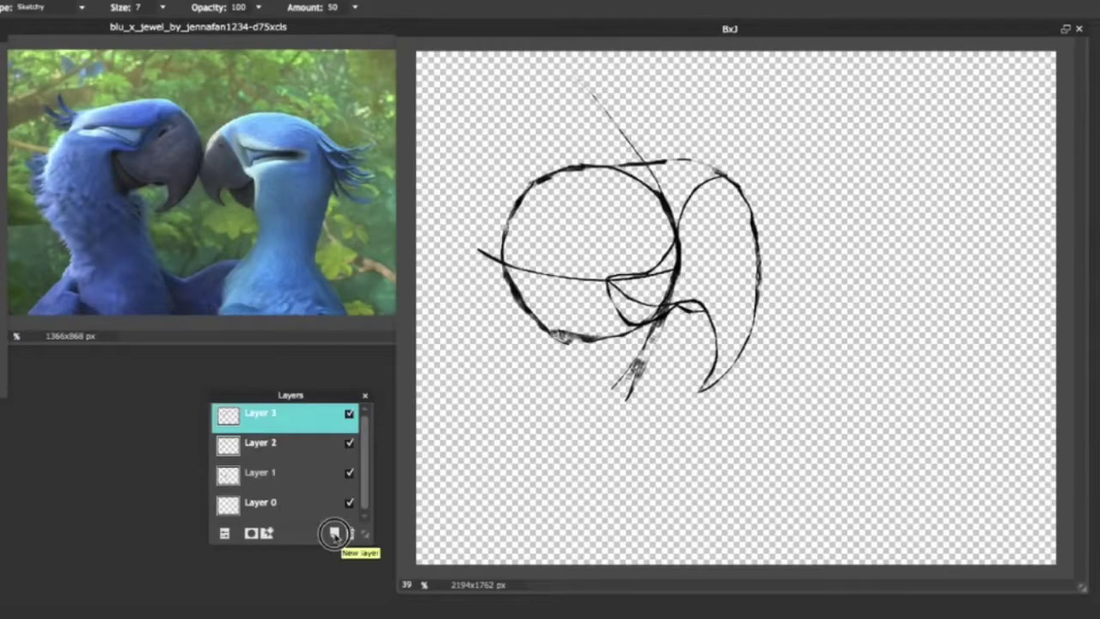
# Draw the back of the head and both sides of the neck on a new layer, and merge it into Layer 3.
pyautogui.click(334, 533)
pyautogui.moveTo(479, 253); pyautogui.dragTo(541, 463)
pyautogui.moveTo(638, 322)
pyautogui.mouseDown()
pyautogui.moveTo(657, 356)
pyautogui.moveTo(662, 459)
pyautogui.mouseUp()
pyautogui.scroll(-1, 351, 447)
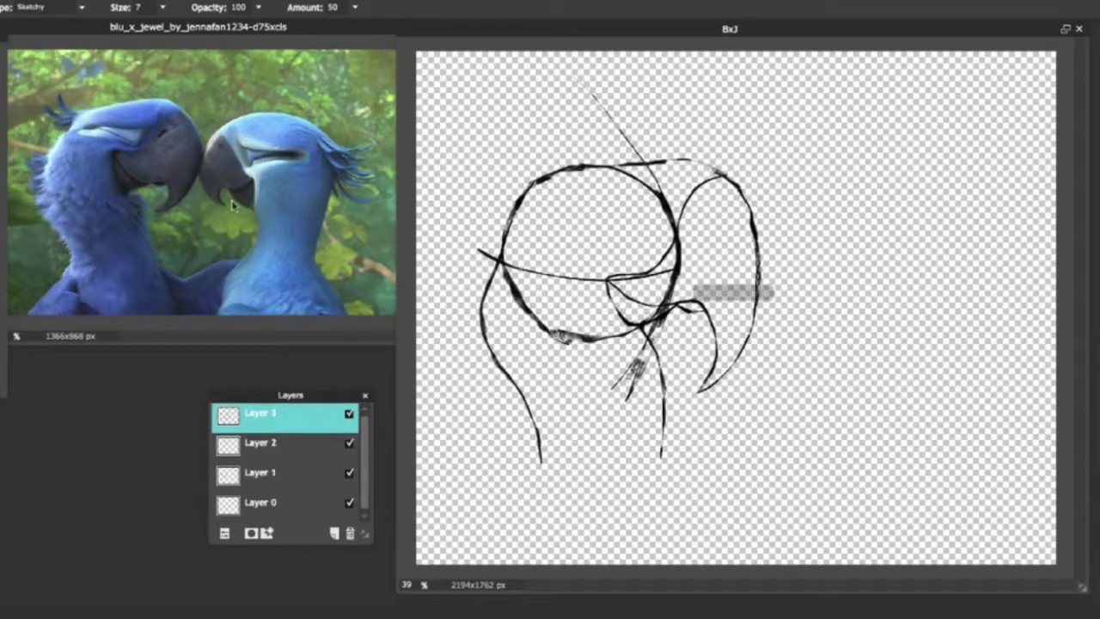
# Draw three curved crest feathers sweeping off the back of the parrot's head.
pyautogui.moveTo(537, 177); pyautogui.dragTo(465, 140)
pyautogui.moveTo(525, 193); pyautogui.dragTo(447, 172)
pyautogui.moveTo(516, 225); pyautogui.dragTo(452, 225)
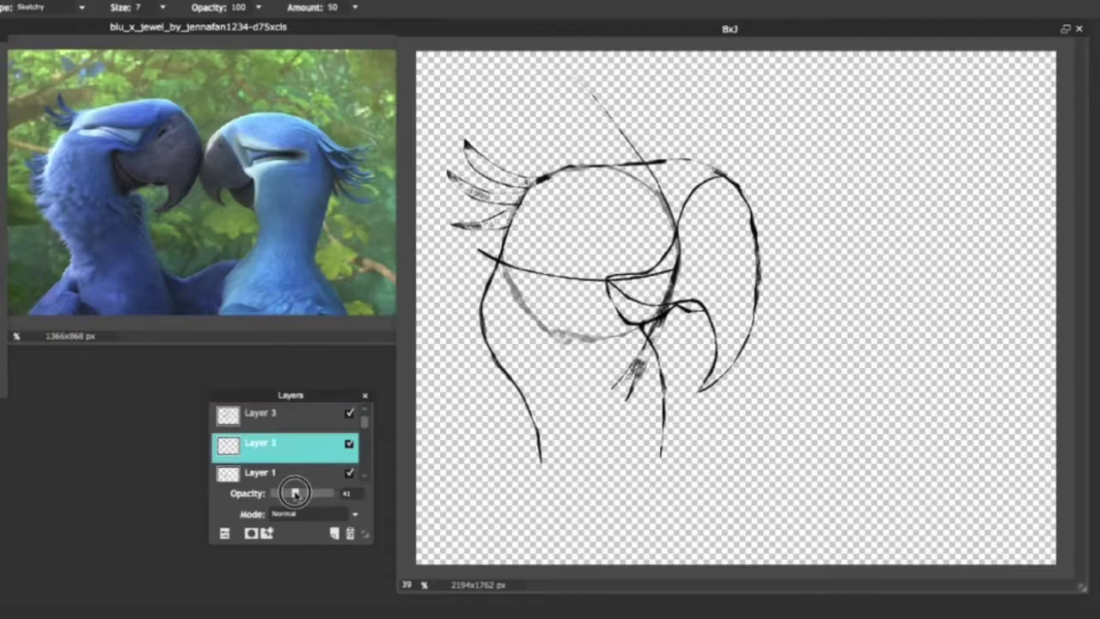
# Lower the head circle layer's opacity to 41 and the guideline Layer 1's opacity to 0.
pyautogui.click(258, 472)
pyautogui.moveTo(295, 492); pyautogui.dragTo(265, 493)
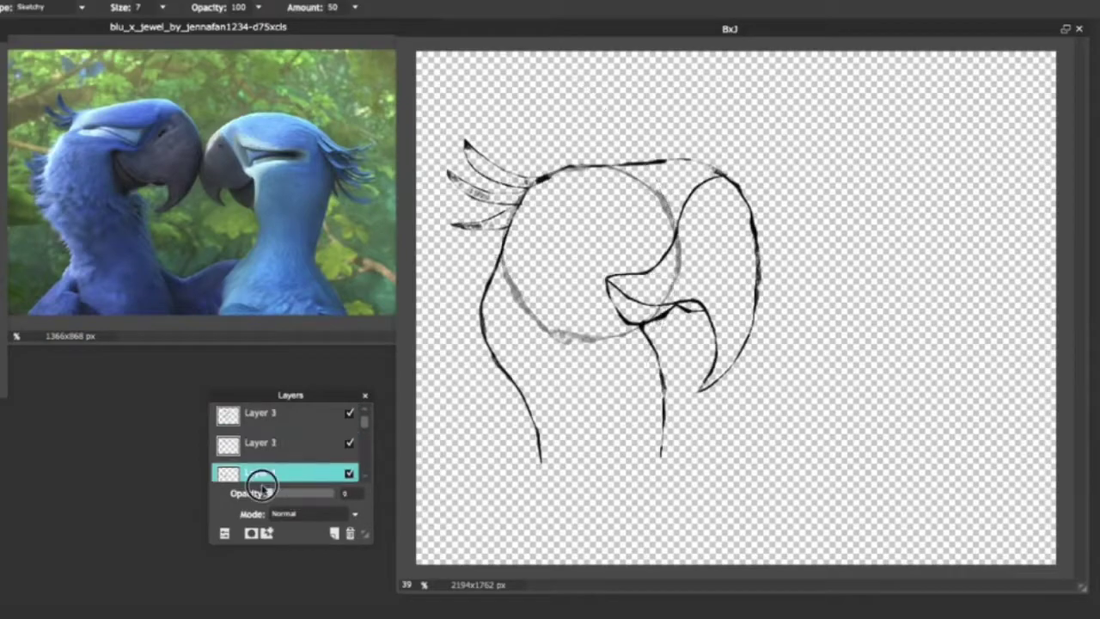
pyautogui.click(258, 415)
pyautogui.press('Return')
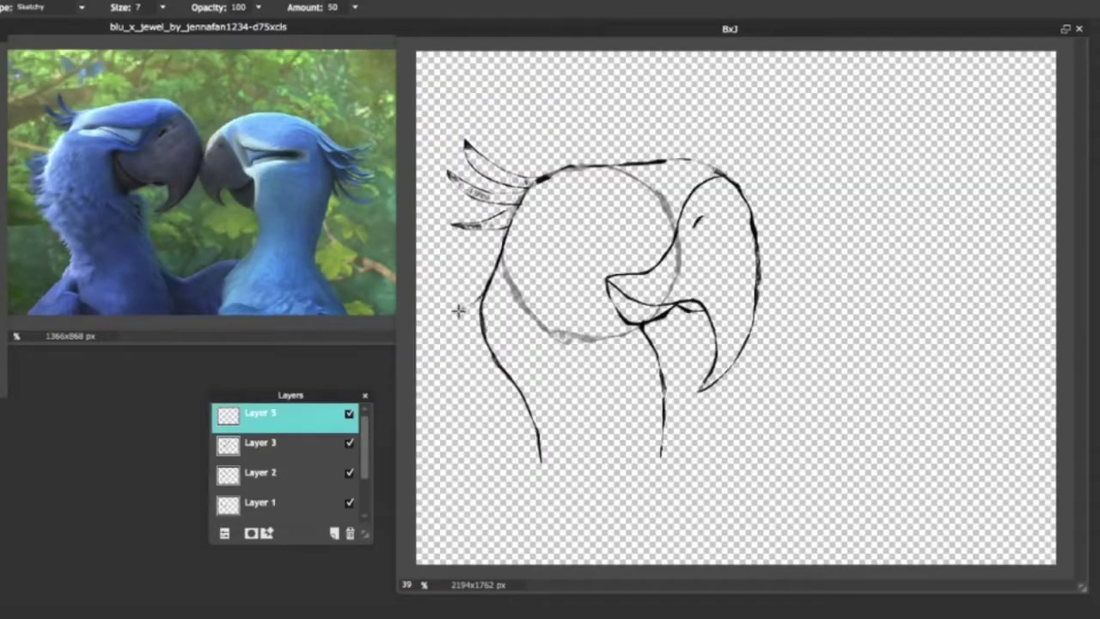
# Draw small feather tufts along the back and front of the parrot's neck.
pyautogui.moveTo(456, 310); pyautogui.dragTo(473, 369)
pyautogui.moveTo(645, 331); pyautogui.dragTo(670, 387)
pyautogui.click(261, 443)
# Draw the closed eye as a narrow tapered outline inside the head, using a size 3 pencil on a new layer for finer lines.
pyautogui.press('b')
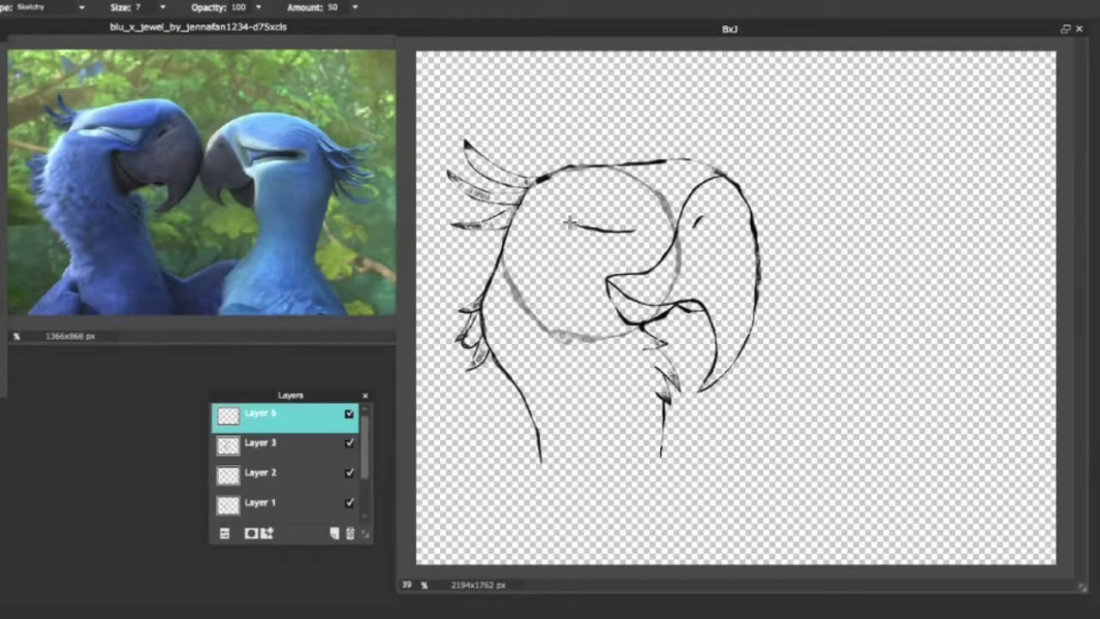
pyautogui.hotkey('ctrl', 'z')
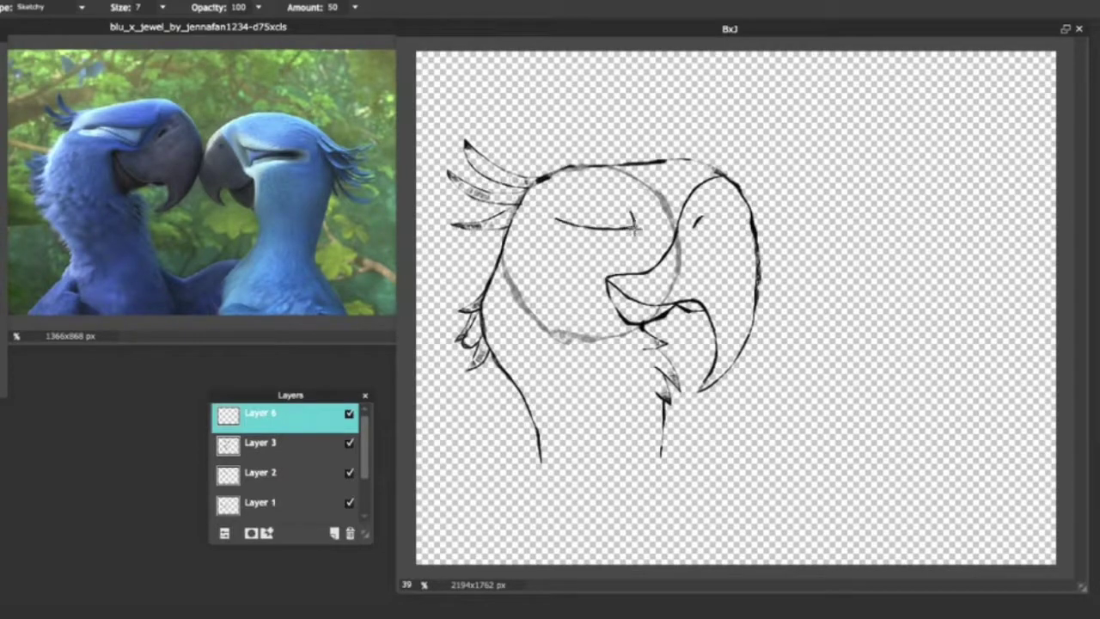
pyautogui.moveTo(633, 225); pyautogui.dragTo(555, 211)
pyautogui.moveTo(163, 12); pyautogui.dragTo(137, 26)
pyautogui.click(334, 533)
pyautogui.moveTo(539, 215); pyautogui.dragTo(653, 219)
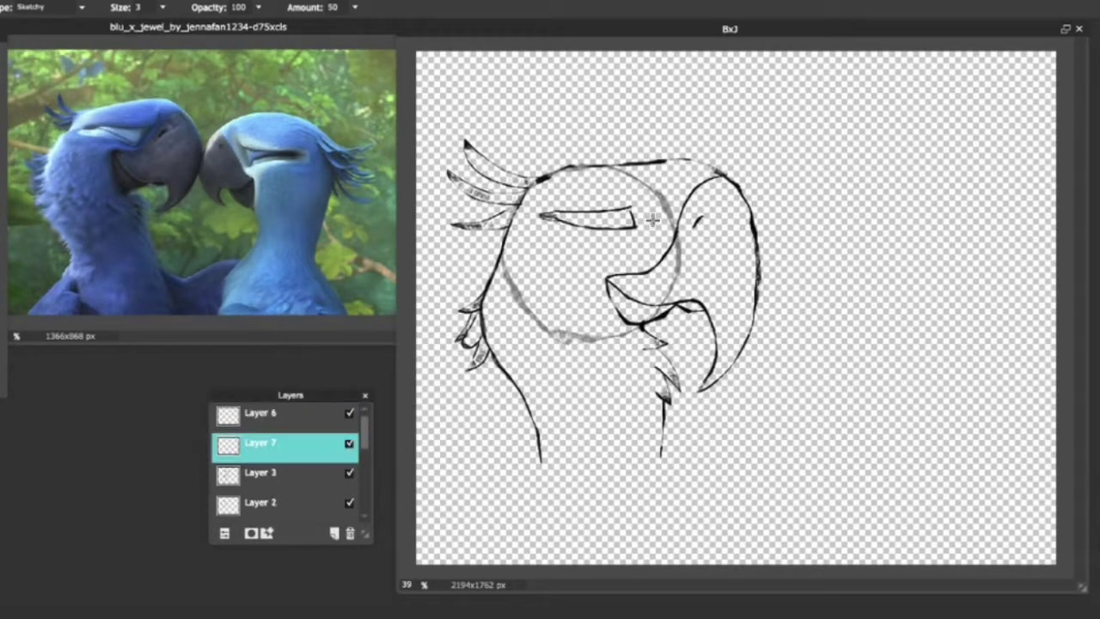
pyautogui.scroll(-1, 367, 456)
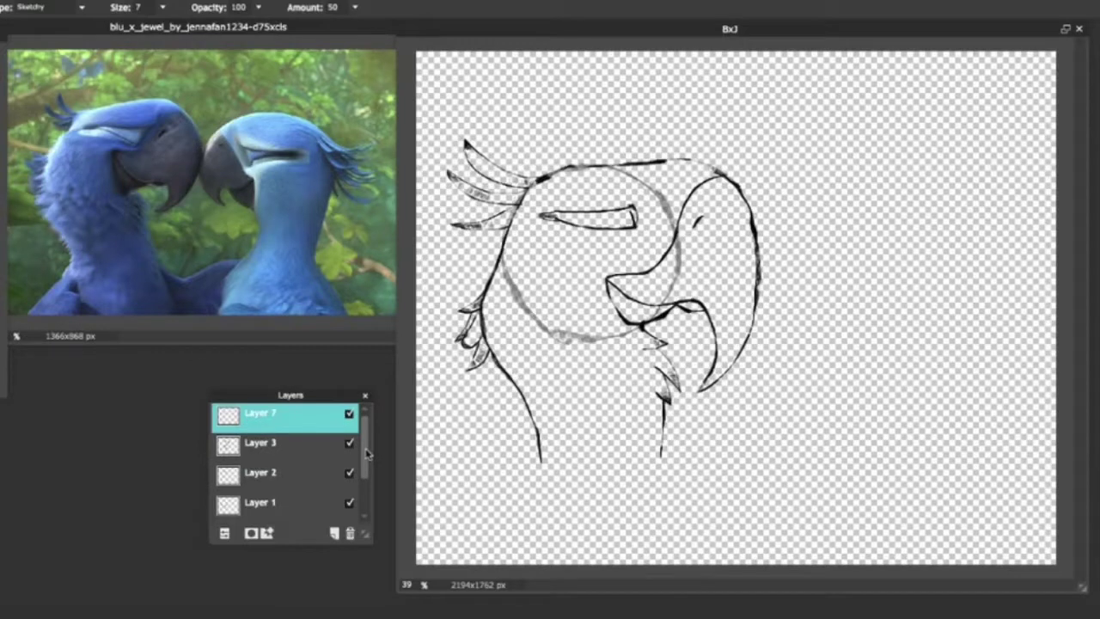
# Draw cheek feathers along the lower head circle on a new Layer 8, and merge the eye's Layer 7 into it.
pyautogui.click(349, 473)
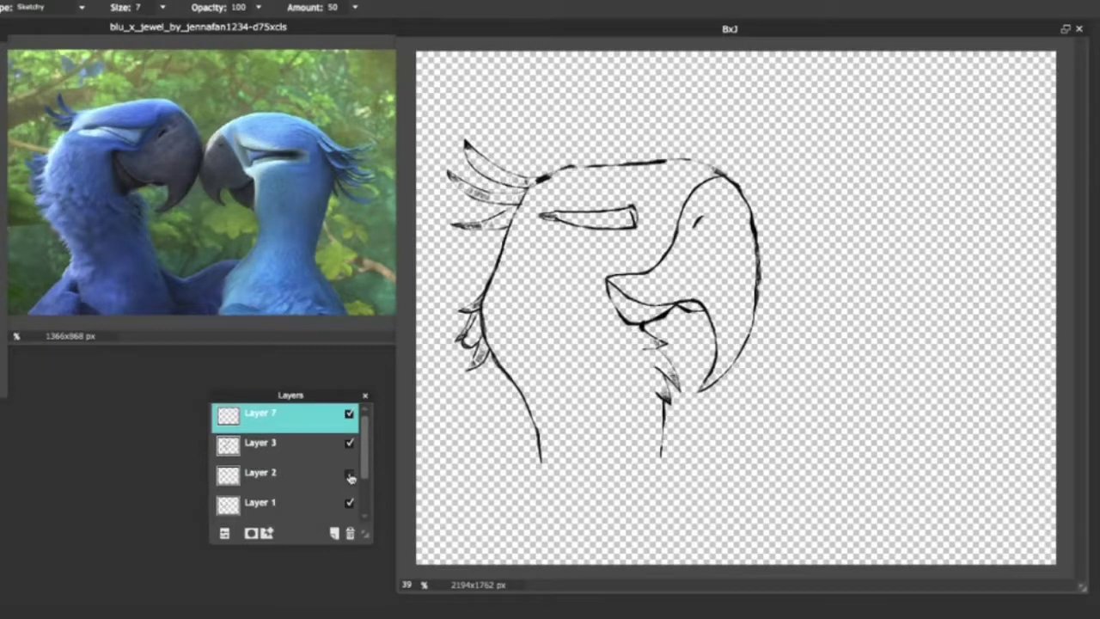
pyautogui.click(284, 443)
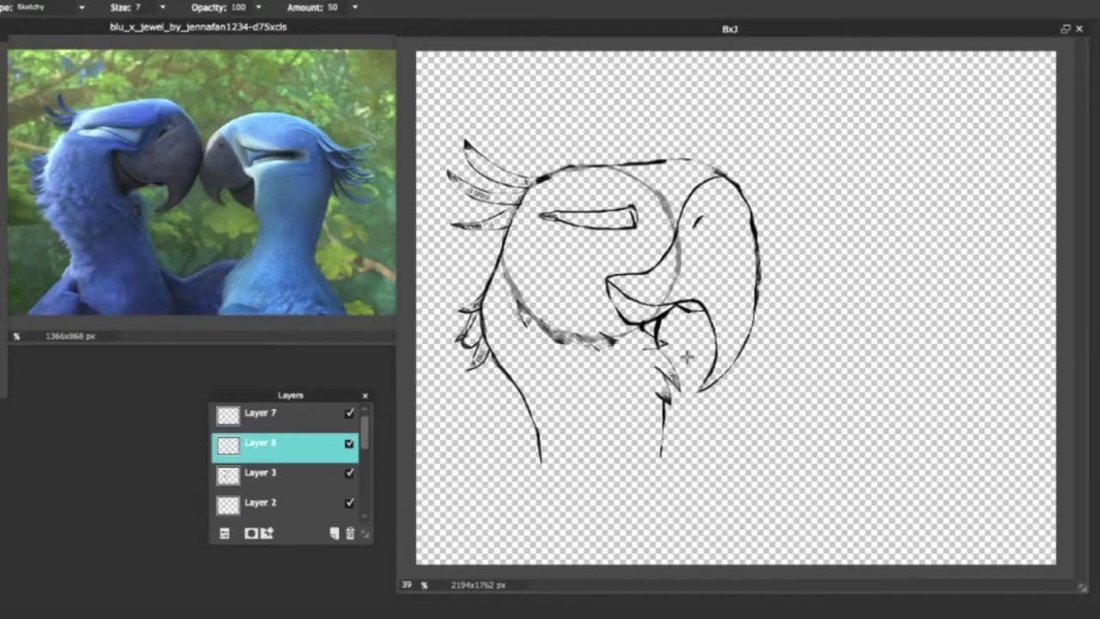
pyautogui.press('e')
pyautogui.click(320, 465)
pyautogui.click(272, 419)
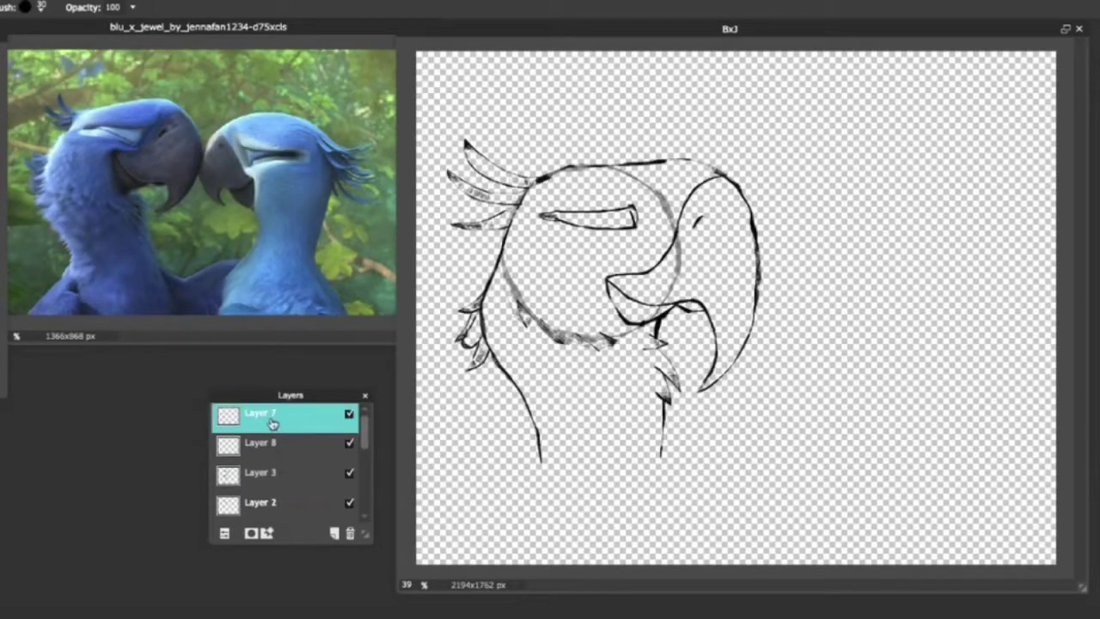
pyautogui.hotkey('ctrl', 'e')
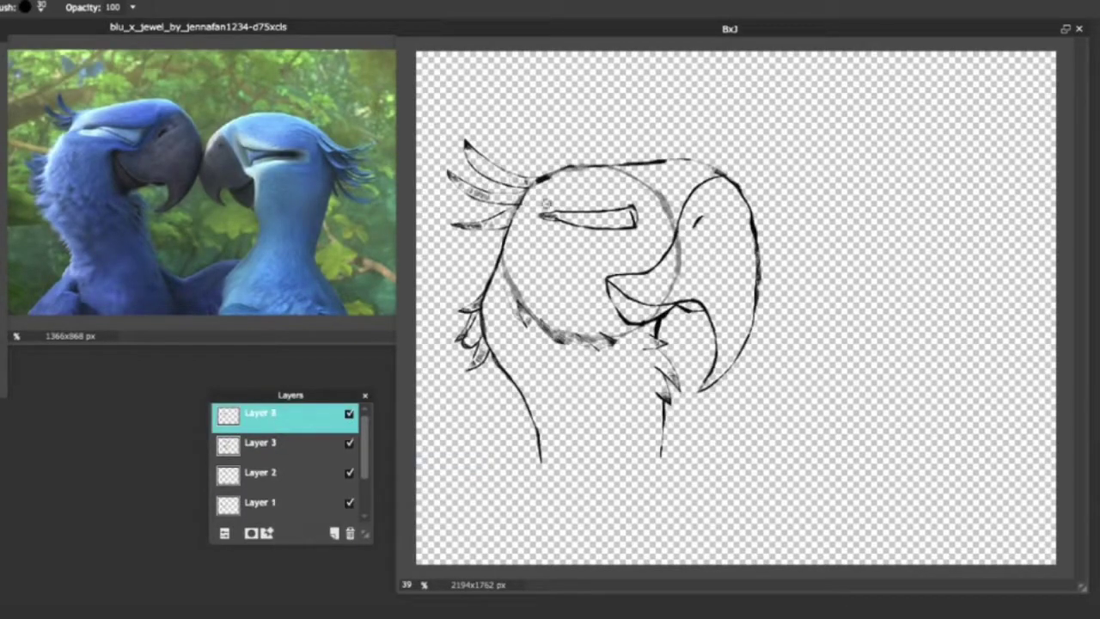
# Add a second outline around the underside of the closed eye and merge the drawing into Layer 3.
pyautogui.press('b')
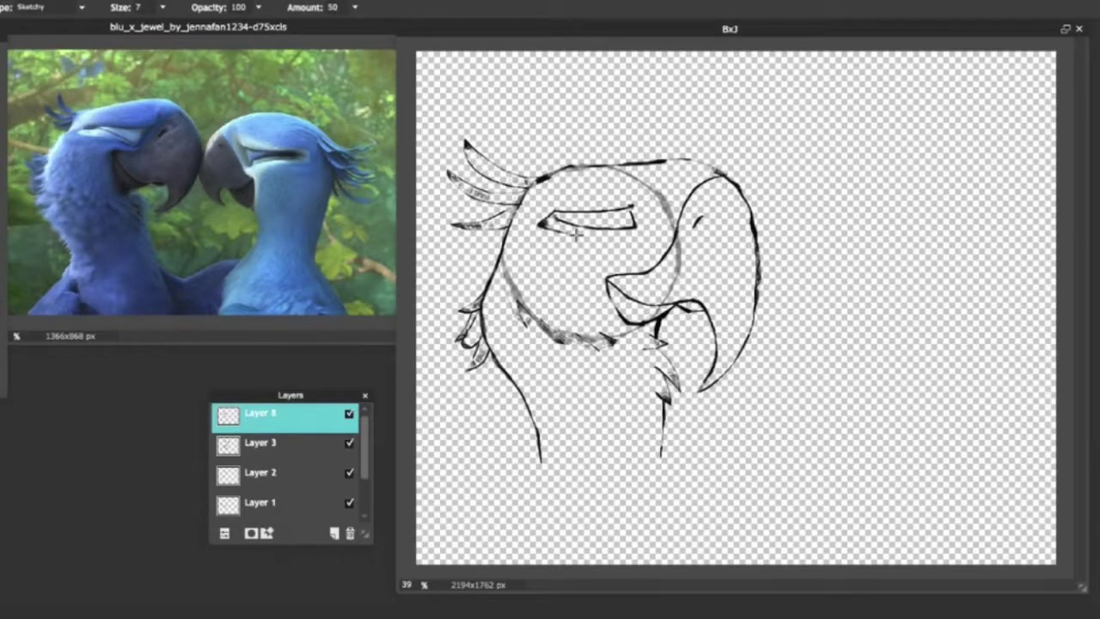
pyautogui.moveTo(576, 234)
pyautogui.mouseDown()
pyautogui.moveTo(637, 208)
pyautogui.moveTo(554, 218)
pyautogui.mouseUp()
pyautogui.hotkey('ctrl', 'e')
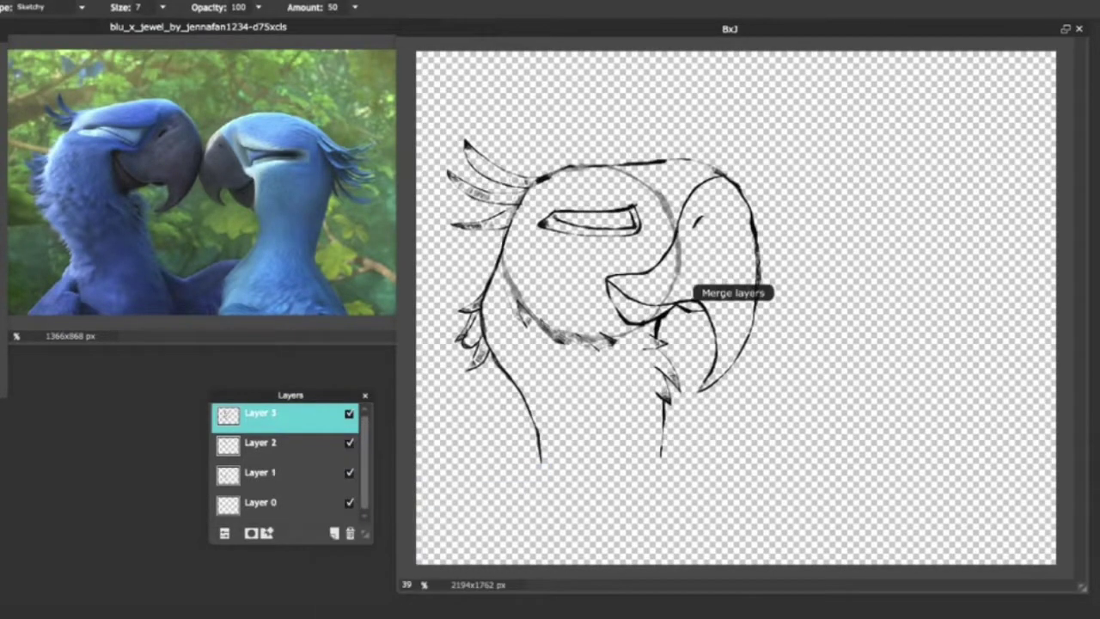
# Fill the parrot's beak with grey using the Paint bucket tool.
pyautogui.click(827, 403)
pyautogui.press('k')
pyautogui.click(717, 257)
# Mirror the faded head circle with its guidelines, move it to the canvas's empty side, and add a new layer for the second head.
pyautogui.click(284, 472)
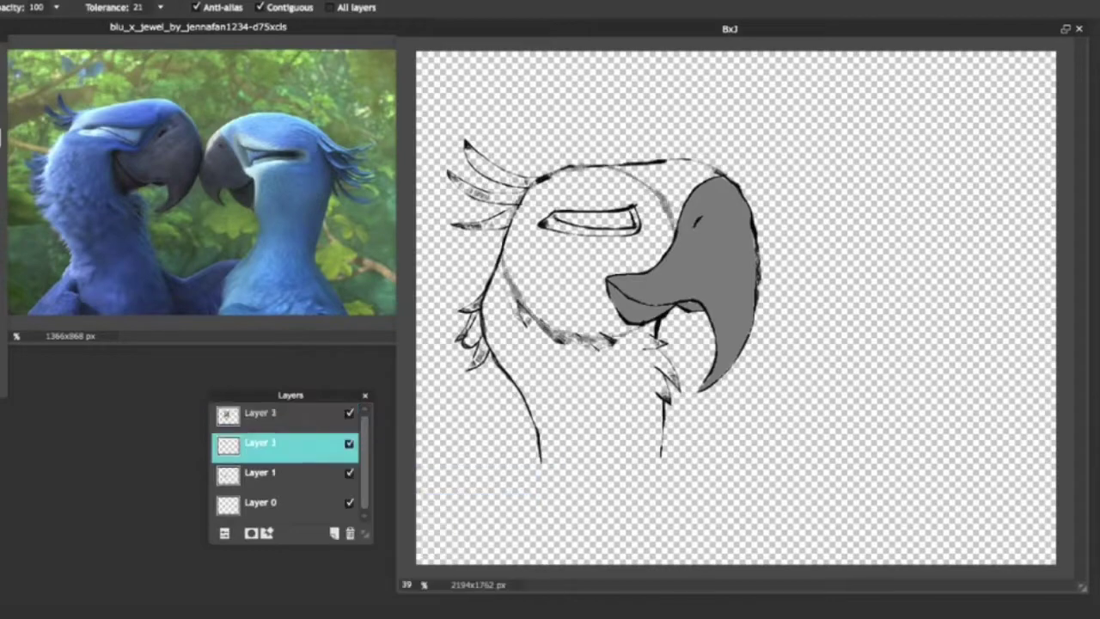
pyautogui.moveTo(293, 493); pyautogui.dragTo(321, 497)
pyautogui.moveTo(602, 257); pyautogui.dragTo(920, 258)
pyautogui.click(334, 533)
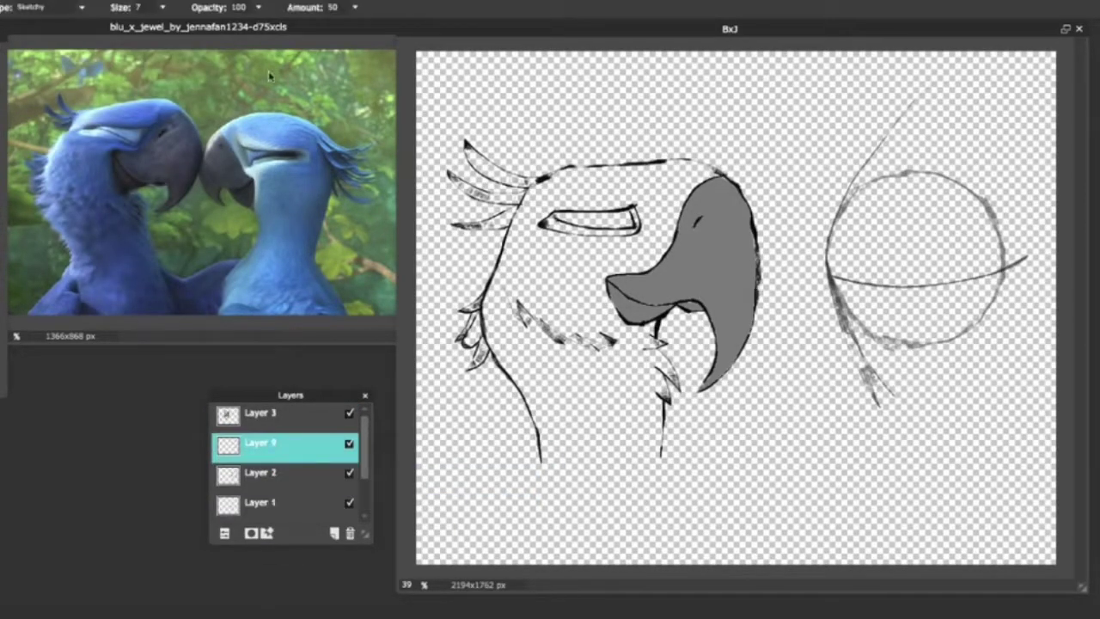
# Flip both the reference image and the BxJ canvas horizontally, and display the edit history.
pyautogui.click(118, 2)
pyautogui.click(177, 98)
pyautogui.click(202, 181)
pyautogui.click(155, 3)
pyautogui.click(177, 311)
pyautogui.click(524, 29)
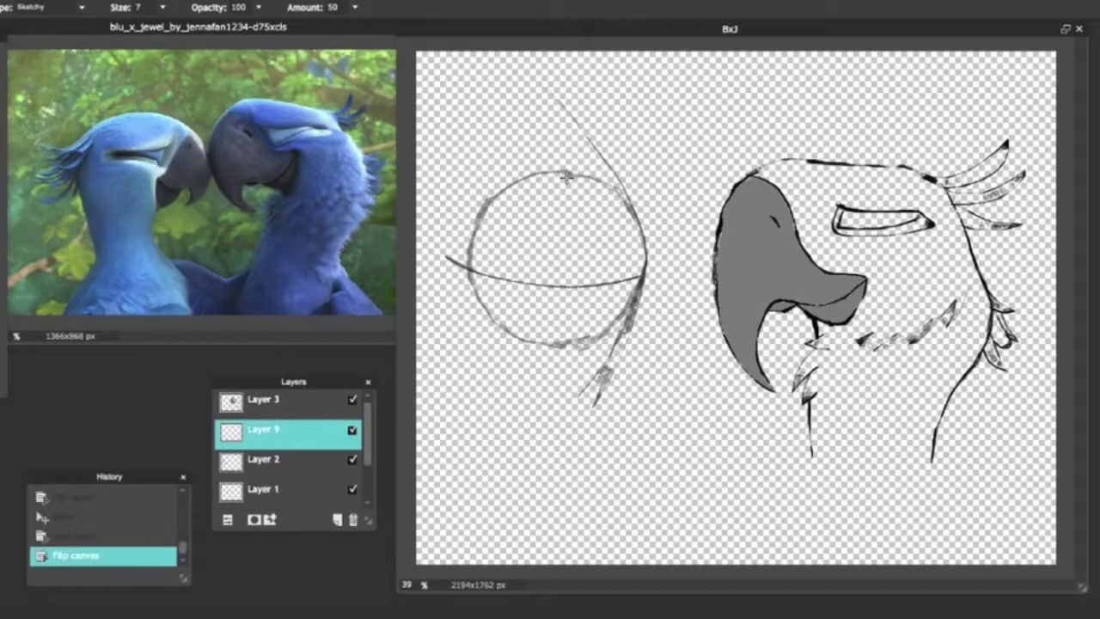
# Nudge the grey-beaked parrot head further right, away from the second head's circle.
pyautogui.hotkey('shift', 'Right')
pyautogui.hotkey('shift', 'Right')
pyautogui.hotkey('shift', 'Right')
pyautogui.hotkey('shift', 'Right')
pyautogui.hotkey('shift', 'Right')
pyautogui.hotkey('shift', 'Right')
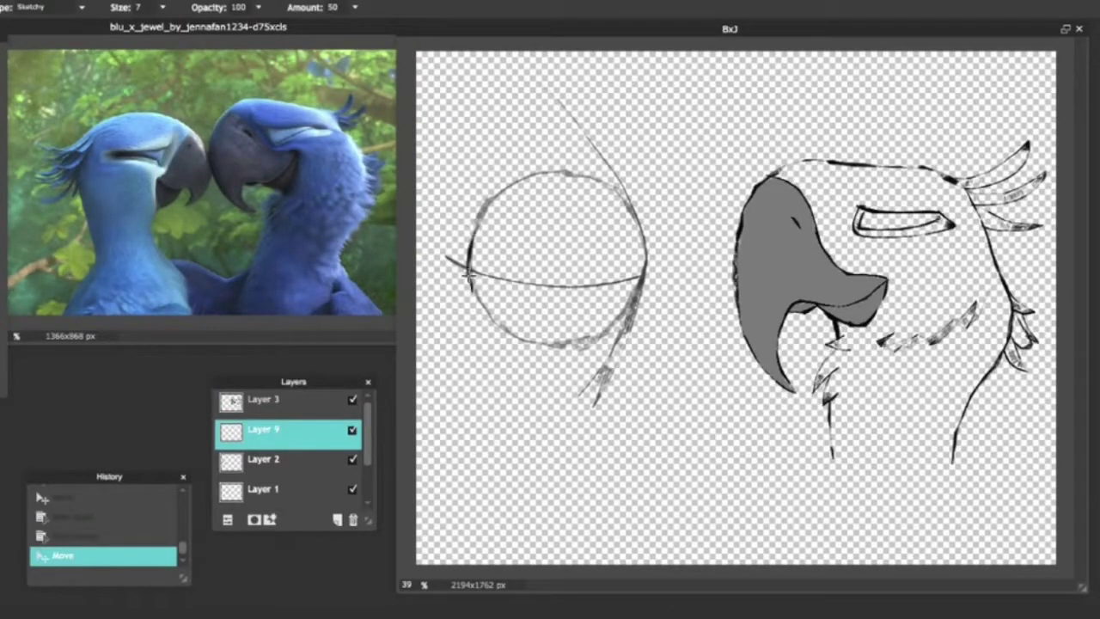
pyautogui.moveTo(468, 273); pyautogui.dragTo(503, 461)
pyautogui.hotkey('ctrl', 'z')
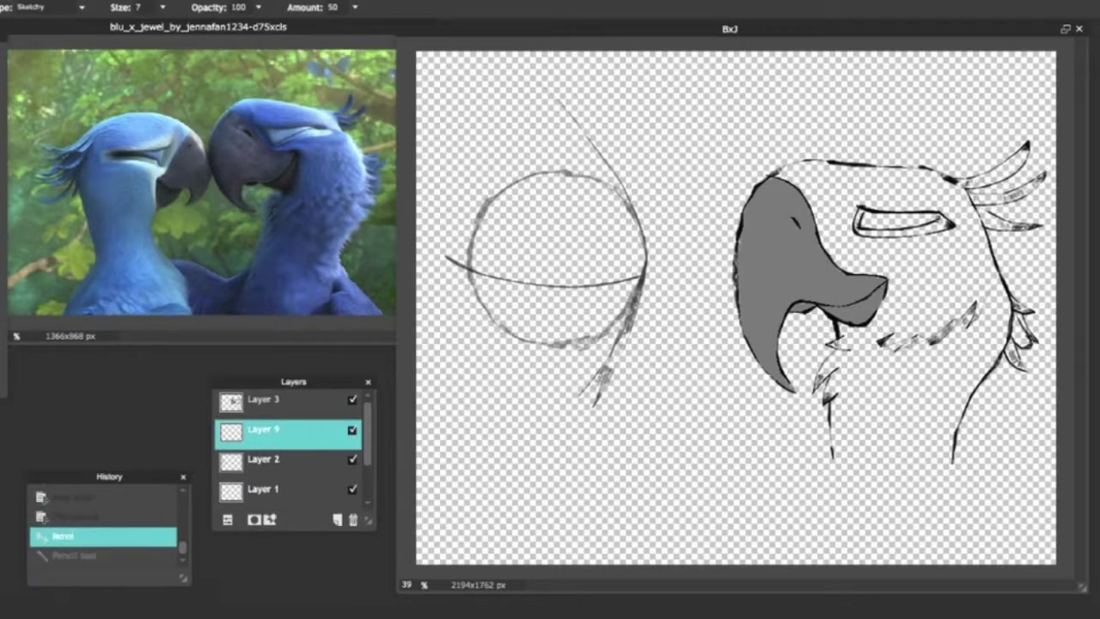
pyautogui.hotkey('ctrl', 'y')
pyautogui.press('Delete')
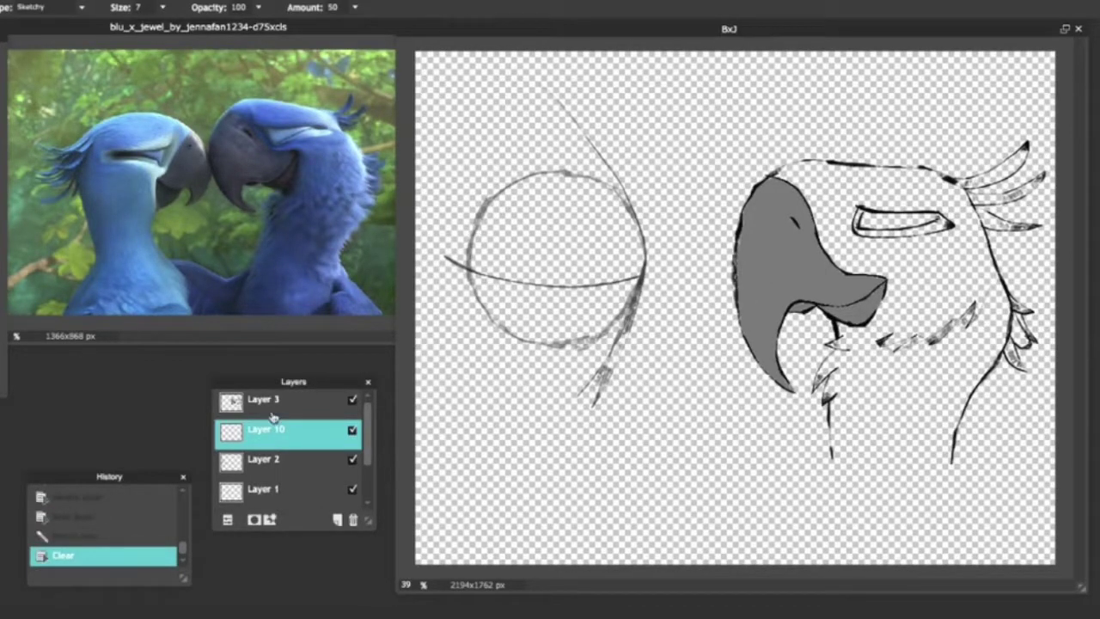
# Redraw the grey beak's tip shorter on a new layer, erase the old overshooting tip, and merge the result into Layer 3.
pyautogui.hotkey('ctrl', 'shift', 'n')
pyautogui.press('n')
pyautogui.moveTo(757, 351); pyautogui.dragTo(782, 373)
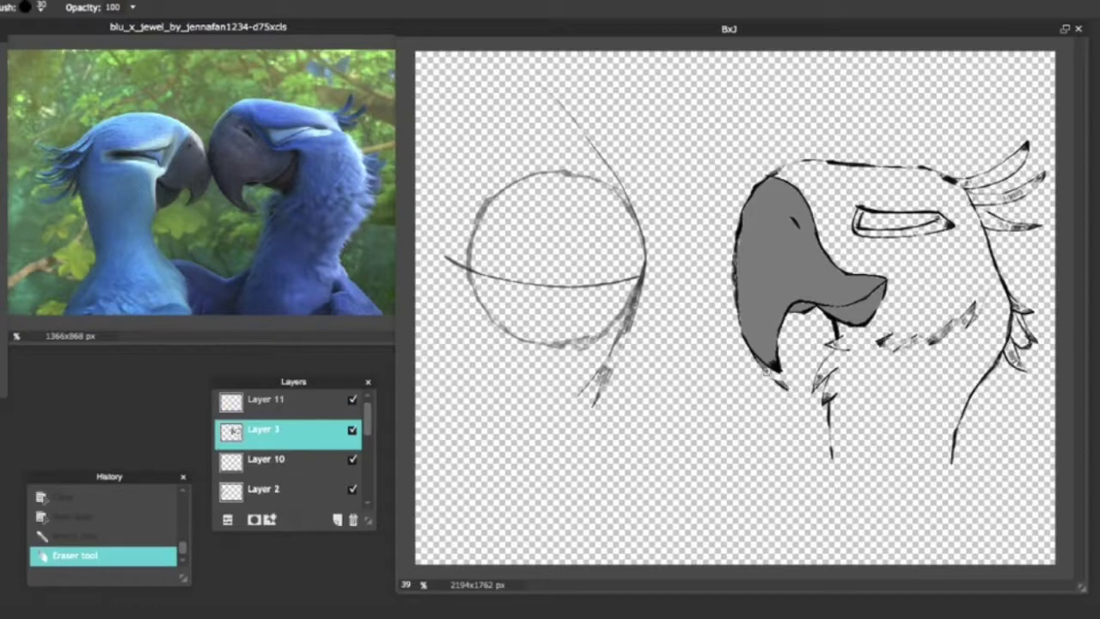
pyautogui.hotkey('ctrl', 'e')
# Outline the second parrot's back of the neck, crown and hooked upper beak over the guide circle on Layer 10.
pyautogui.click(314, 438)
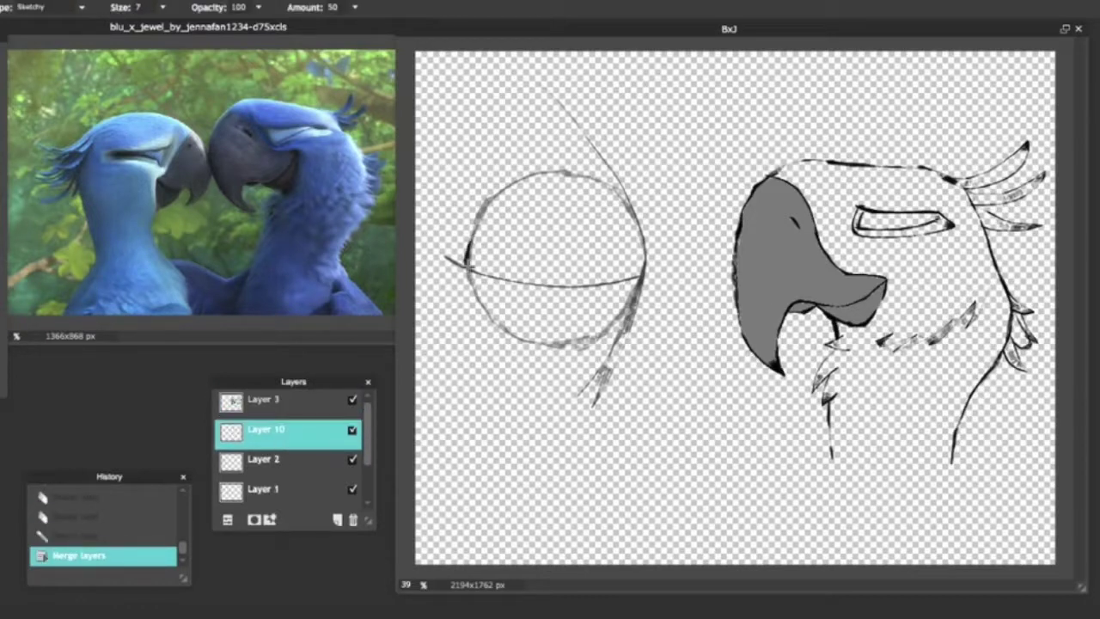
pyautogui.moveTo(467, 288); pyautogui.dragTo(507, 454)
pyautogui.moveTo(478, 222)
pyautogui.mouseDown()
pyautogui.moveTo(499, 184)
pyautogui.moveTo(559, 172)
pyautogui.moveTo(616, 182)
pyautogui.moveTo(658, 206)
pyautogui.moveTo(707, 270)
pyautogui.moveTo(711, 310)
pyautogui.mouseUp()
pyautogui.moveTo(687, 377)
pyautogui.mouseDown()
pyautogui.moveTo(671, 388)
pyautogui.moveTo(682, 342)
pyautogui.mouseUp()
# Draw the second parrot's lower beak, front neck line and nostril.
pyautogui.moveTo(606, 325); pyautogui.dragTo(586, 309)
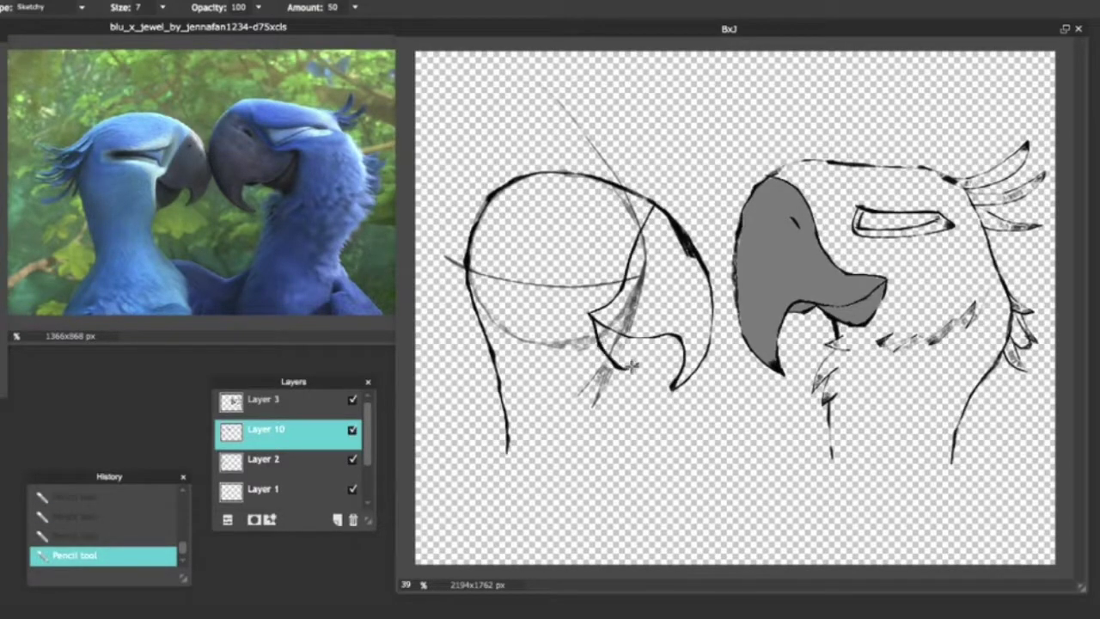
pyautogui.hotkey('ctrl', 'z')
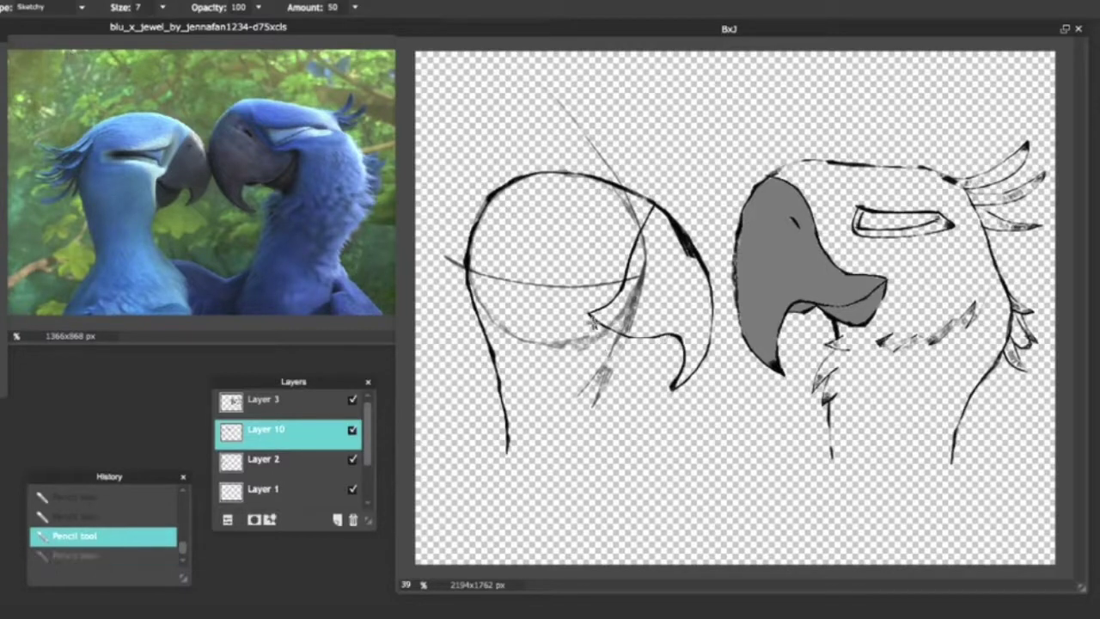
pyautogui.moveTo(647, 349)
pyautogui.mouseDown()
pyautogui.moveTo(609, 365)
pyautogui.moveTo(624, 445)
pyautogui.mouseUp()
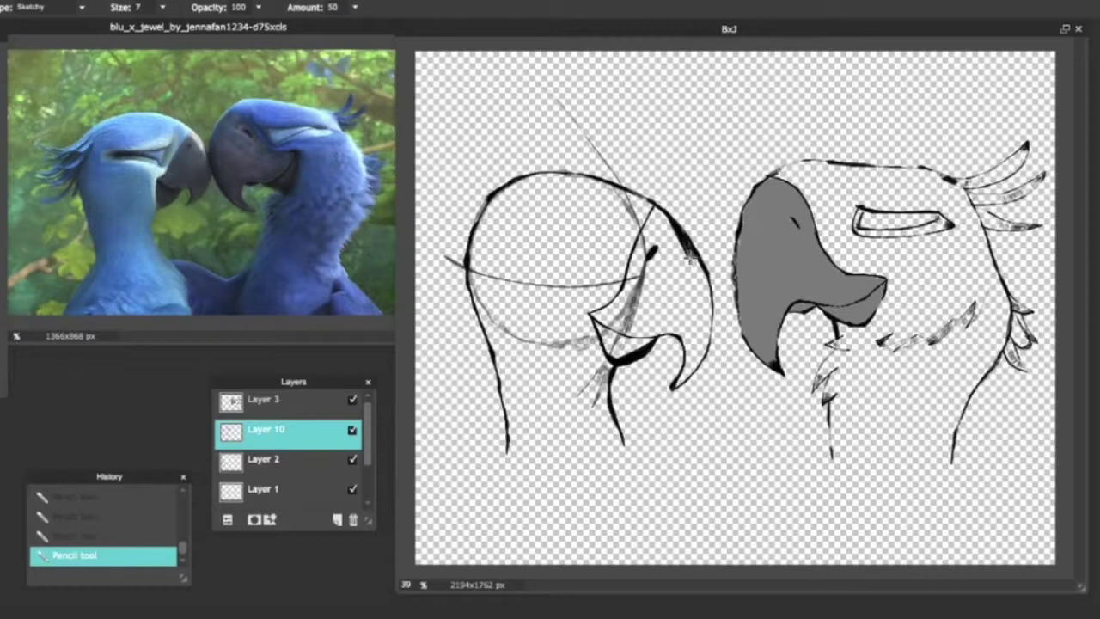
# Fill the second parrot's upper and lower beak with grey using the Paint bucket tool.
pyautogui.press('k')
pyautogui.click(666, 292)
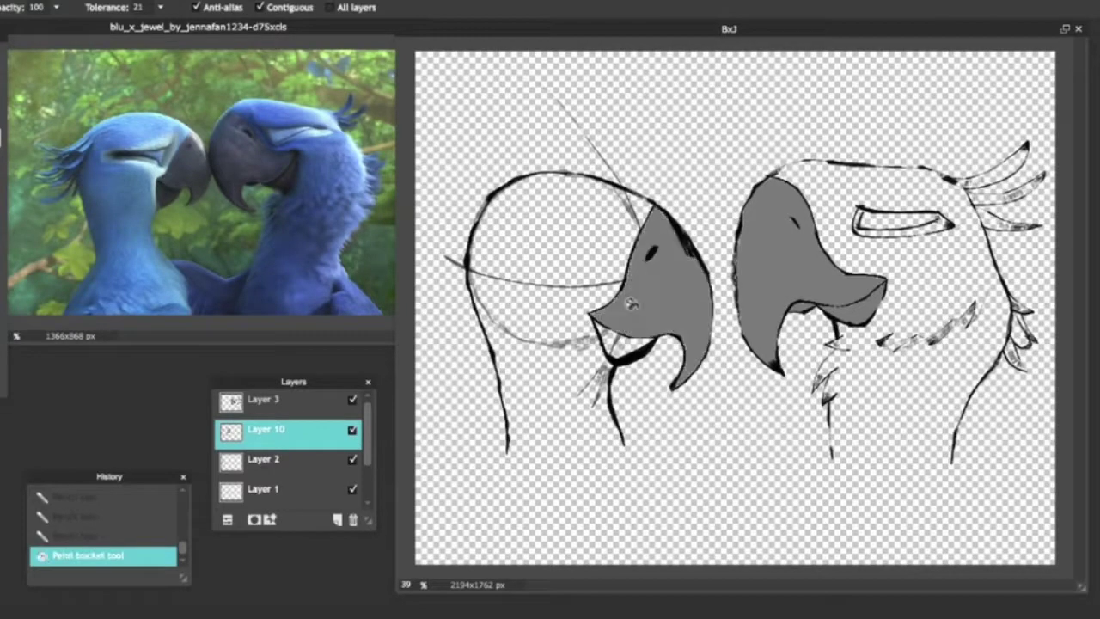
pyautogui.click(621, 340)
# Draw the left parrot's closed-eye line inside the guide circle on a new layer with the Pencil tool.
pyautogui.press('n')
pyautogui.hotkey('ctrl', 'shift', 'n')
pyautogui.moveTo(591, 254)
pyautogui.mouseDown()
pyautogui.moveTo(509, 228)
pyautogui.moveTo(517, 244)
pyautogui.moveTo(490, 221)
pyautogui.moveTo(544, 252)
pyautogui.moveTo(526, 232)
pyautogui.moveTo(552, 252)
pyautogui.moveTo(587, 254)
pyautogui.mouseUp()
pyautogui.hotkey('ctrl', 'z')
pyautogui.hotkey('ctrl', 'z')
pyautogui.press('v')
pyautogui.press('n')
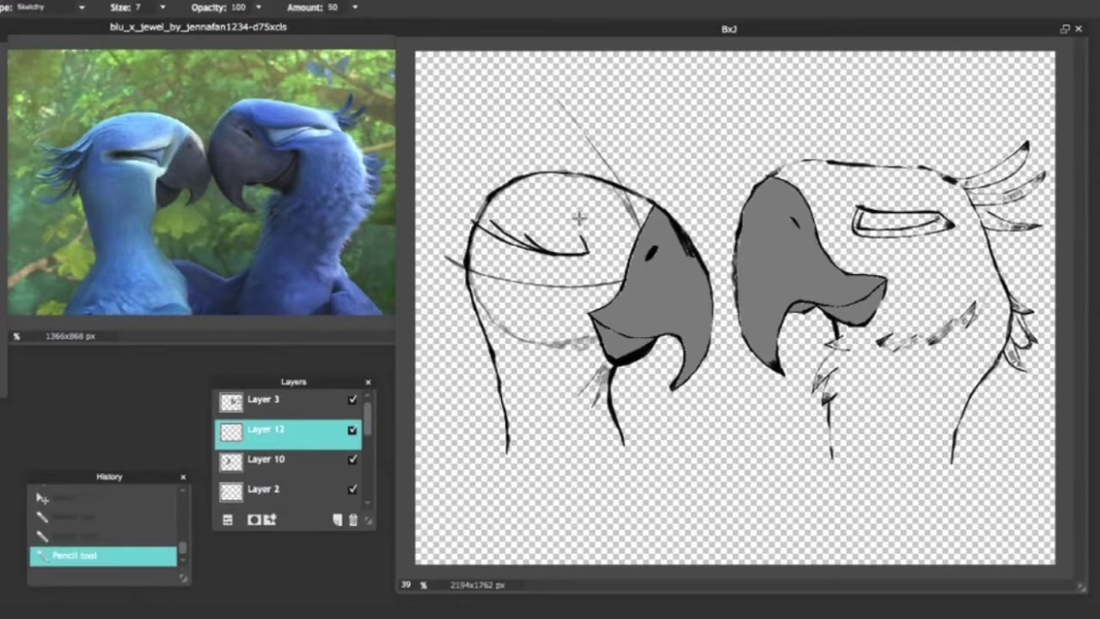
# Adjust the eye line with Free transform and outline the left parrot's eye and the face marking running to its beak.
pyautogui.hotkey('ctrl', 't')
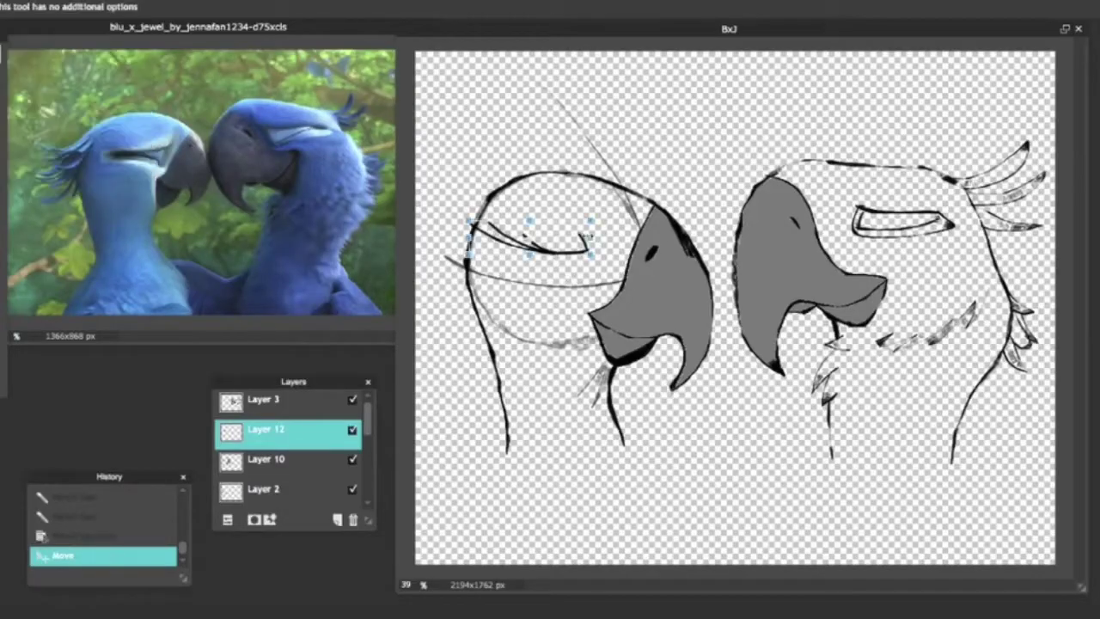
pyautogui.press('n')
pyautogui.press('Return')
pyautogui.moveTo(520, 229)
pyautogui.mouseDown()
pyautogui.moveTo(496, 247)
pyautogui.moveTo(598, 348)
pyautogui.mouseUp()
pyautogui.moveTo(578, 221)
pyautogui.mouseDown()
pyautogui.moveTo(609, 208)
pyautogui.moveTo(626, 263)
pyautogui.mouseUp()
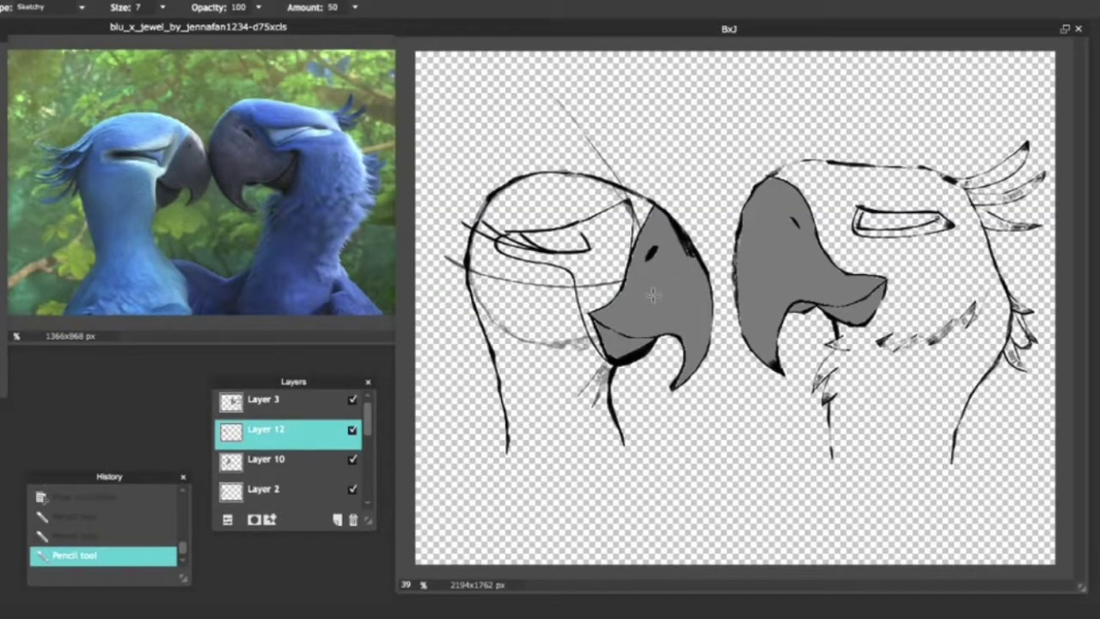
# Add a new layer and widen the canvas to 2294 pixels, anchored at the middle left.
pyautogui.click(337, 519)
pyautogui.hotkey('ctrl', 'alt', 'c')
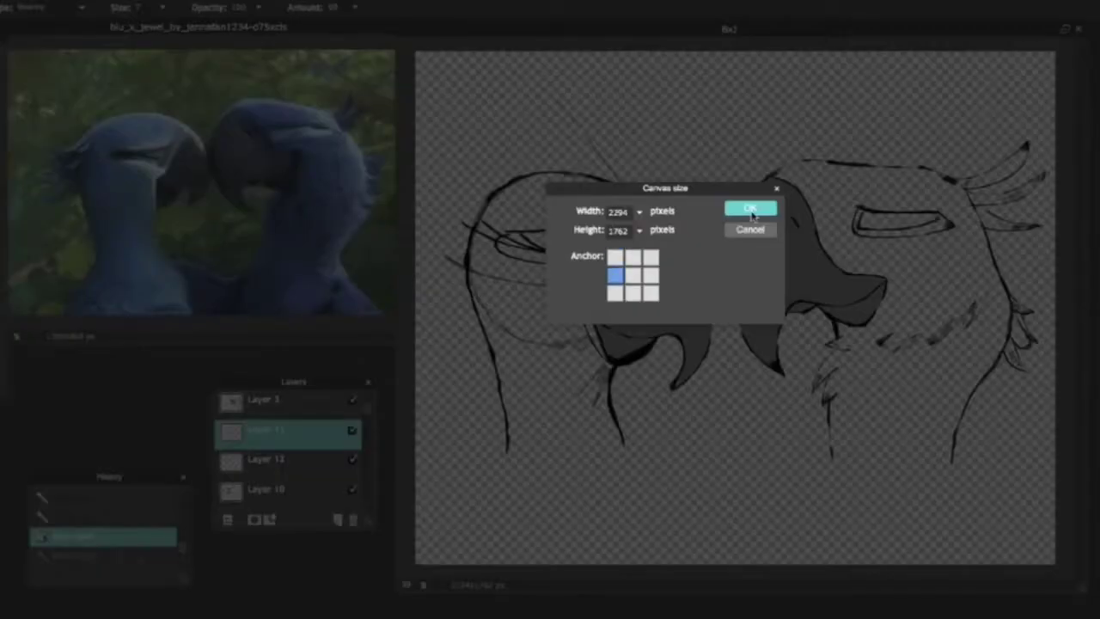
pyautogui.click(751, 210)
pyautogui.press('v')
# Erase the left parrot's rough face marking on Layer 12 and reposition the remaining eye lines.
pyautogui.click(284, 459)
pyautogui.press('b')
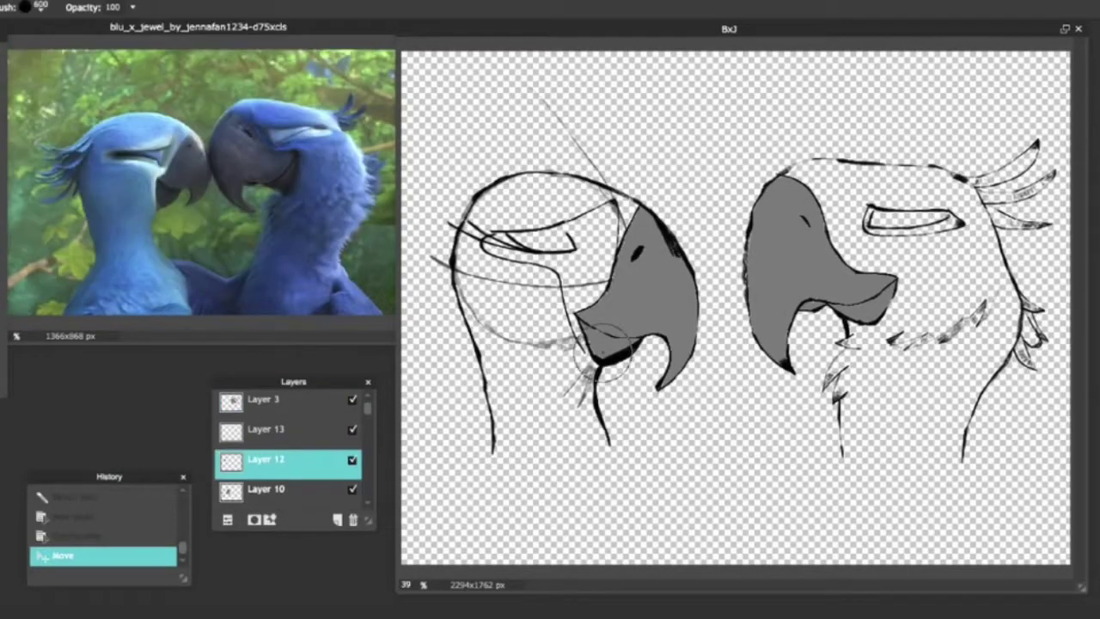
pyautogui.press('h')
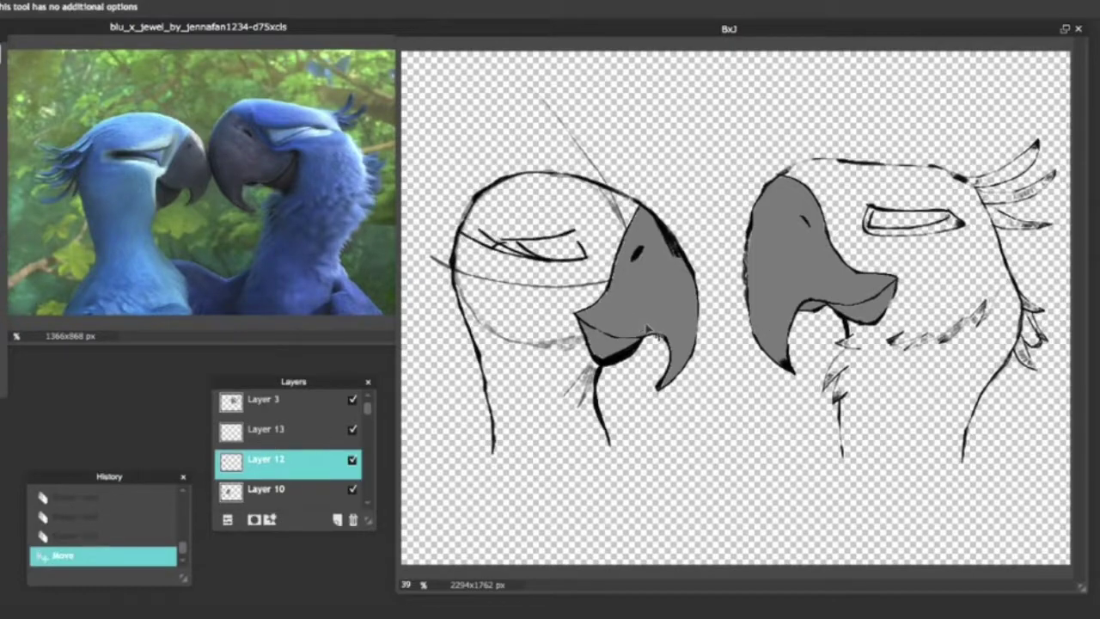
pyautogui.press('b')
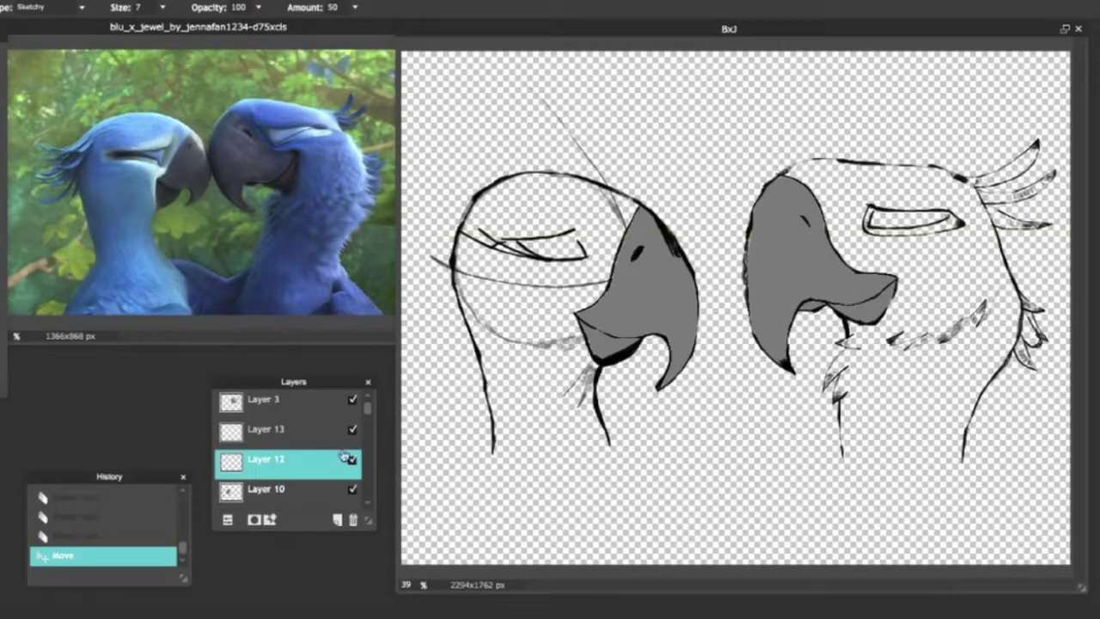
# Redraw the left parrot's lower eyelid and face marking down to the beak with the pencil at size 4.
pyautogui.press('[')
pyautogui.press('[')
pyautogui.press('[')
pyautogui.moveTo(482, 245)
pyautogui.mouseDown()
pyautogui.moveTo(562, 290)
pyautogui.moveTo(595, 363)
pyautogui.mouseUp()
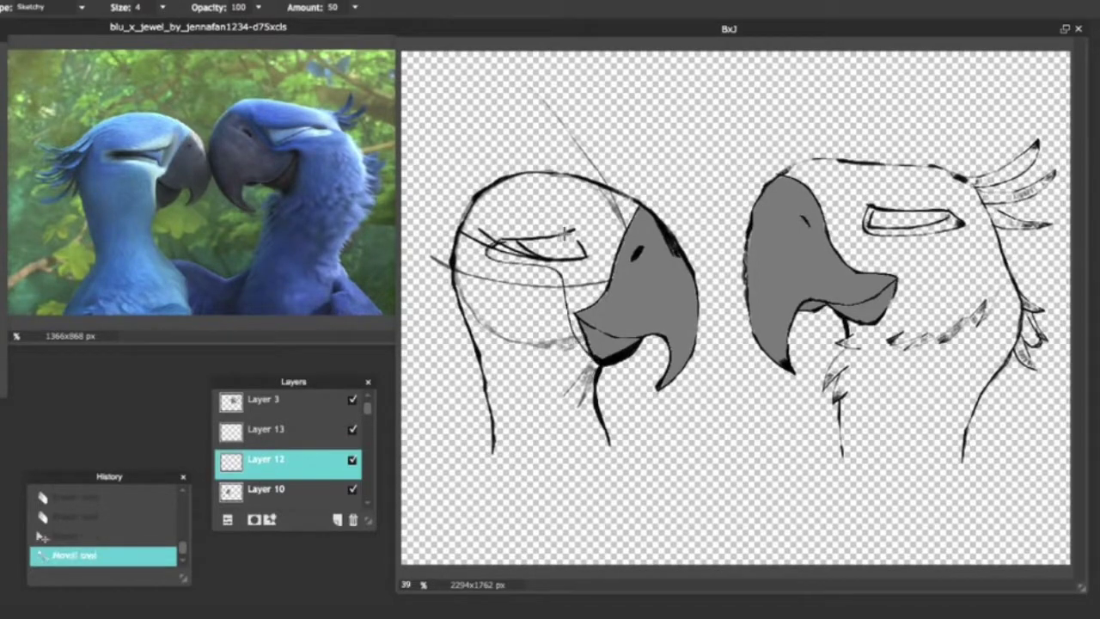
# Merge Layer 12 into Layer 10 and delete the layers holding the construction circle and guide lines.
pyautogui.hotkey('ctrl', 'e')
pyautogui.press('h')
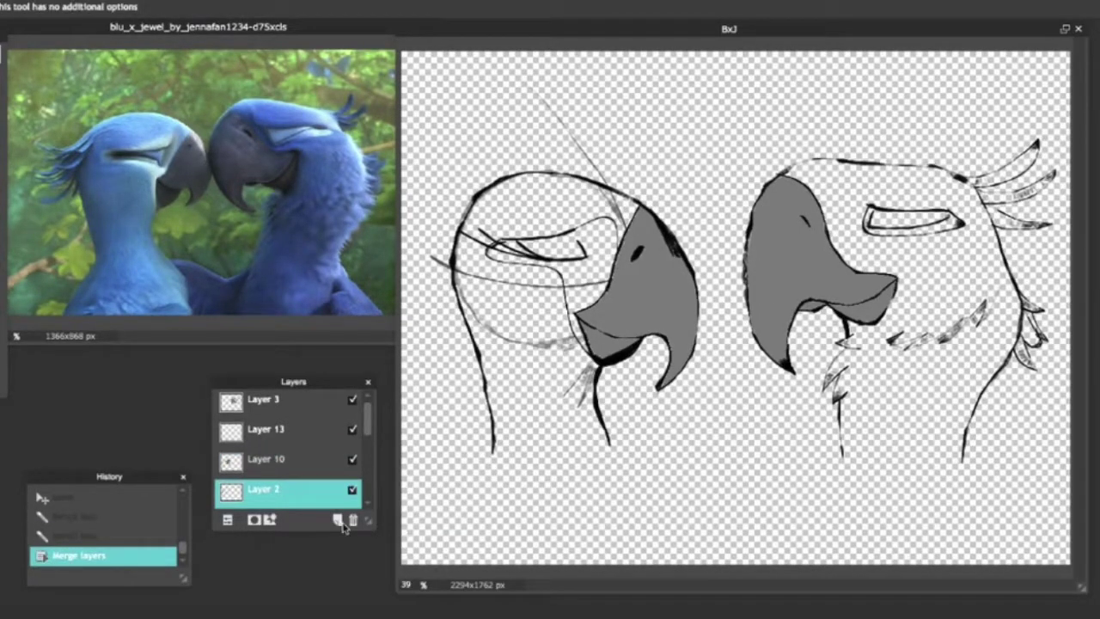
pyautogui.press('Delete')
pyautogui.hotkey('ctrl', 'z')
pyautogui.hotkey('ctrl', 'z')
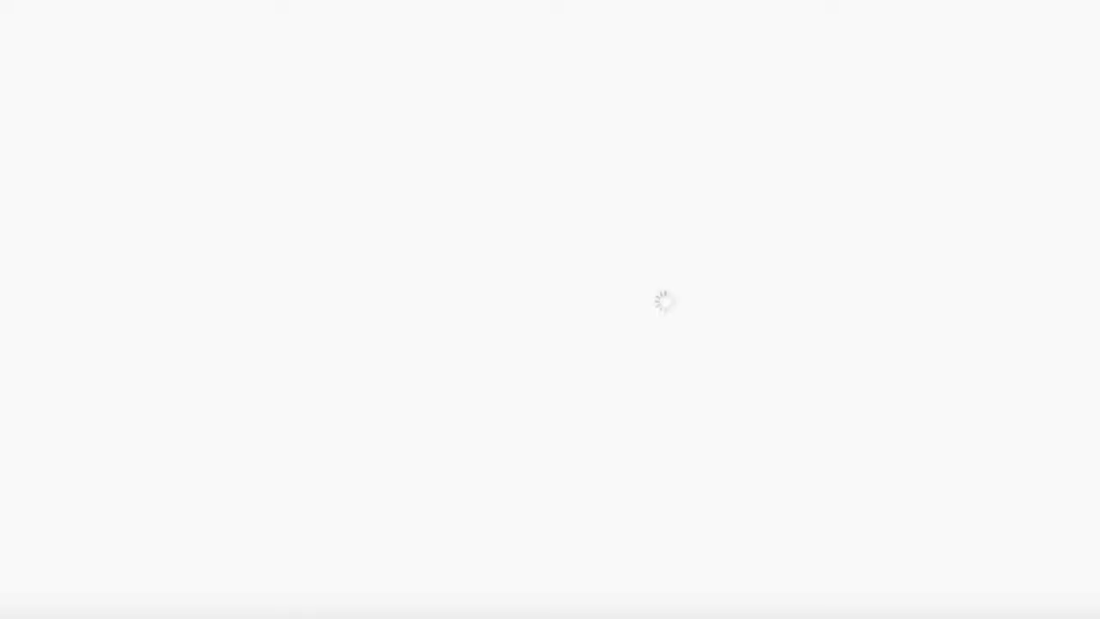
pyautogui.scroll(-2, 812, 92)
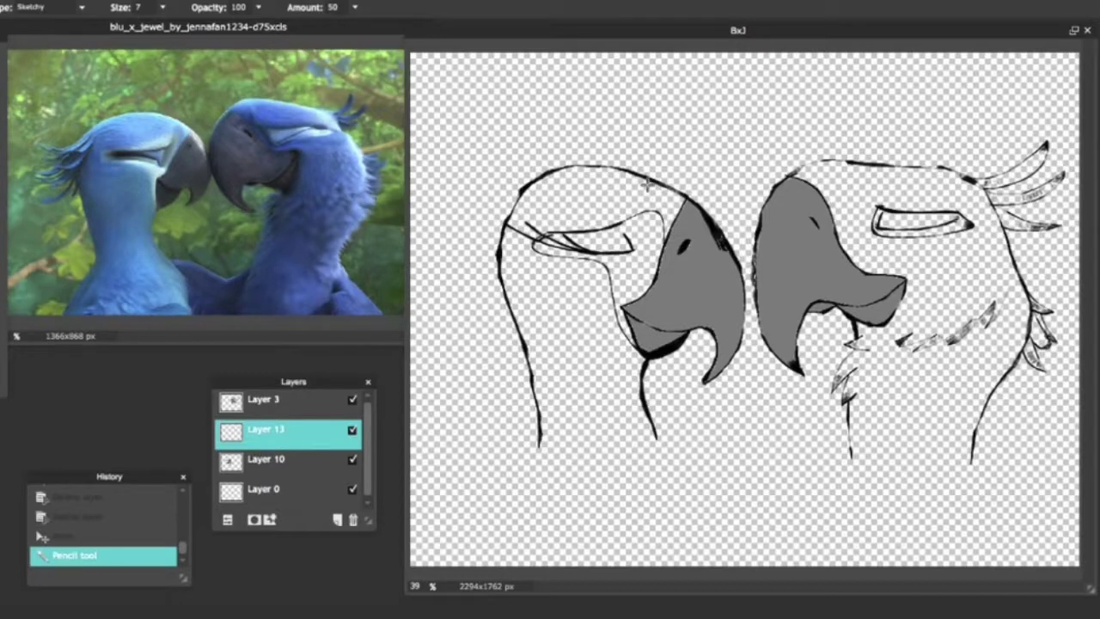
pyautogui.moveTo(597, 166)
pyautogui.mouseDown()
pyautogui.moveTo(421, 222)
pyautogui.moveTo(464, 258)
pyautogui.mouseUp()
pyautogui.hotkey('ctrl', 'z')
# Widen the canvas to 2394 pixels, anchored at the middle left, and shift the drawing slightly to the right.
pyautogui.hotkey('ctrl', 'alt', 'c')
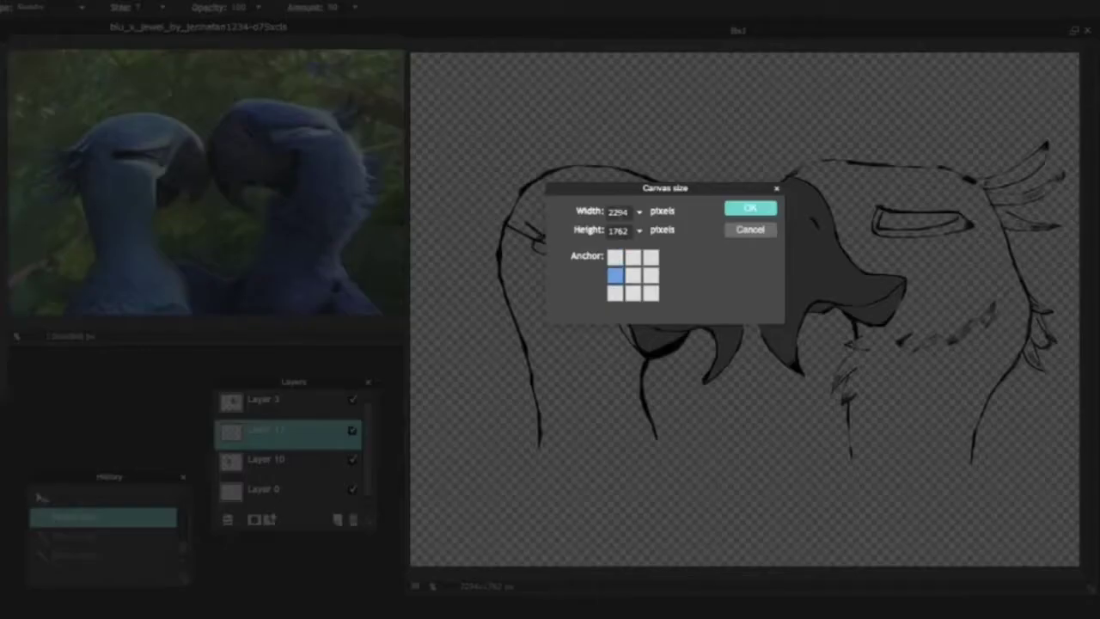
pyautogui.click(733, 209)
pyautogui.press('v')
pyautogui.moveTo(773, 258); pyautogui.dragTo(778, 258)
# Draw a fan of long pointed feathers behind the left parrot's head on Layer 13 with the size 7 pencil.
pyautogui.press('n')
pyautogui.moveTo(593, 172)
pyautogui.mouseDown()
pyautogui.moveTo(529, 191)
pyautogui.moveTo(421, 256)
pyautogui.mouseUp()
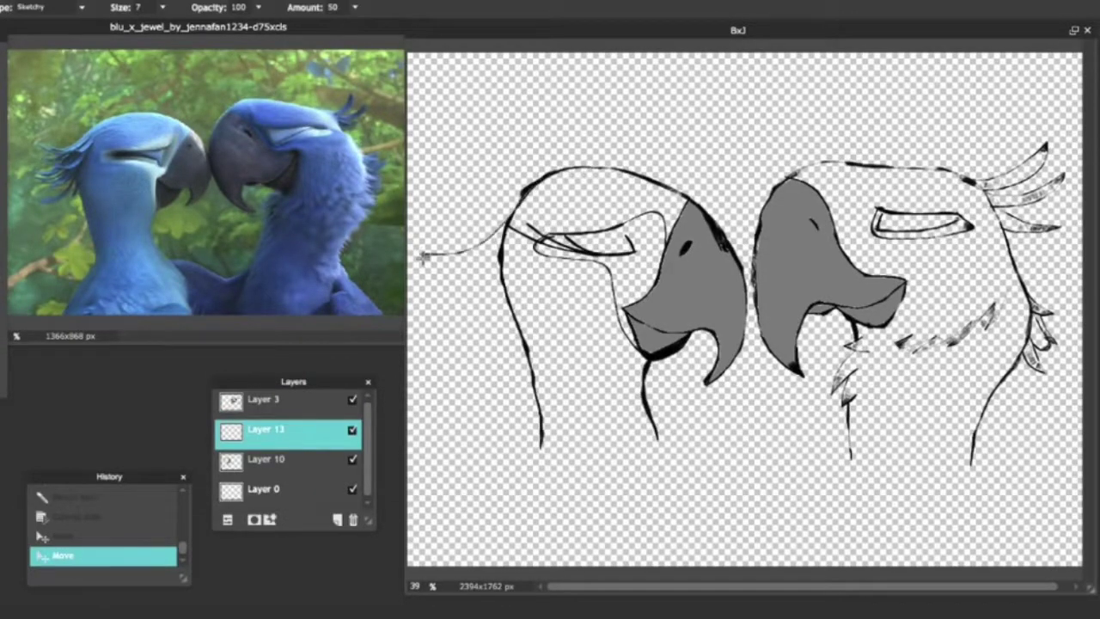
pyautogui.moveTo(512, 206); pyautogui.dragTo(423, 230)
pyautogui.moveTo(507, 249); pyautogui.dragTo(425, 340)
pyautogui.moveTo(494, 275); pyautogui.dragTo(422, 301)
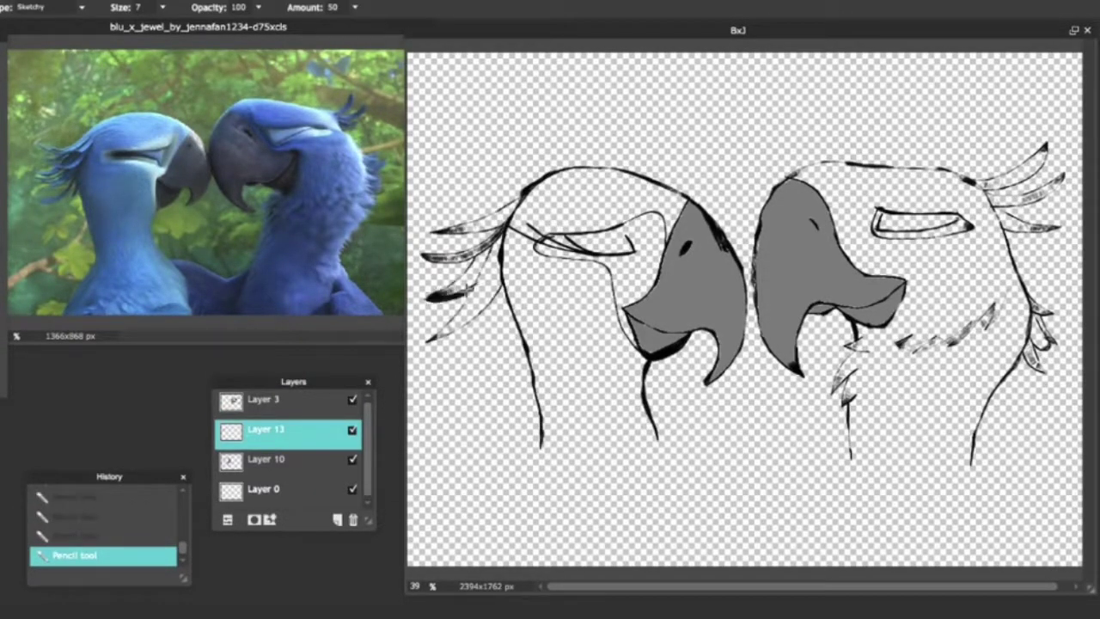
pyautogui.moveTo(428, 342); pyautogui.dragTo(481, 276)
pyautogui.moveTo(439, 241); pyautogui.dragTo(471, 242)
pyautogui.moveTo(523, 190); pyautogui.dragTo(484, 220)
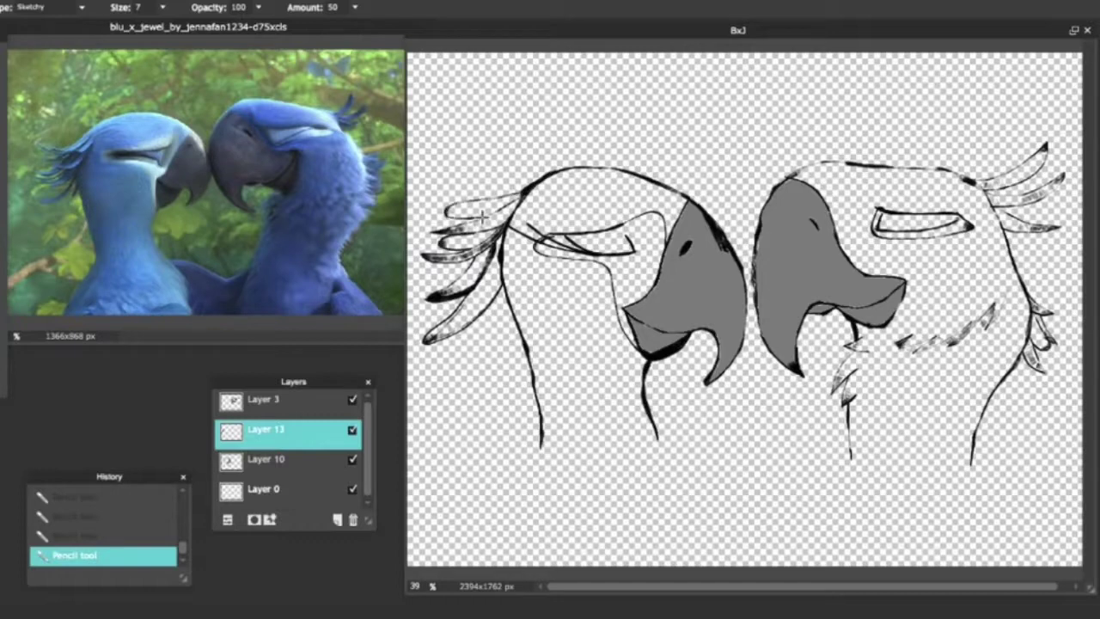
# Move and rotate the head feathers closer to the left parrot's head with Free transform.
pyautogui.hotkey('ctrl', 't')
pyautogui.moveTo(495, 296); pyautogui.dragTo(515, 275)
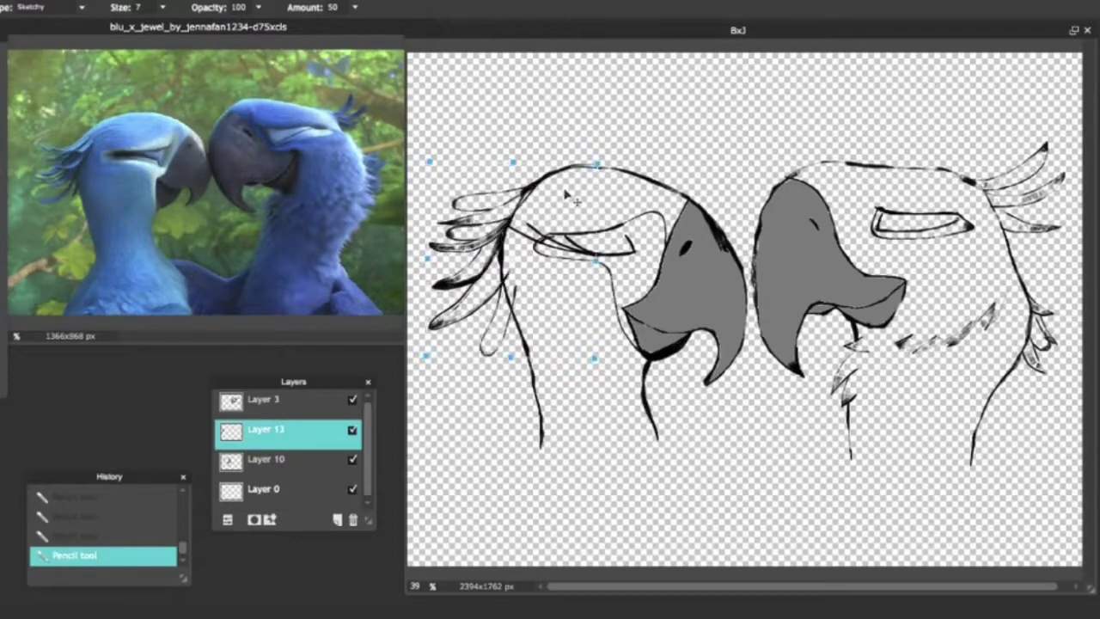
pyautogui.press('Return')
# Erase stray feather lines at the left parrot's head and draw overlapping front feathers on a new layer.
pyautogui.press('b')
pyautogui.press('n')
pyautogui.hotkey('ctrl', 'shift', 'n')
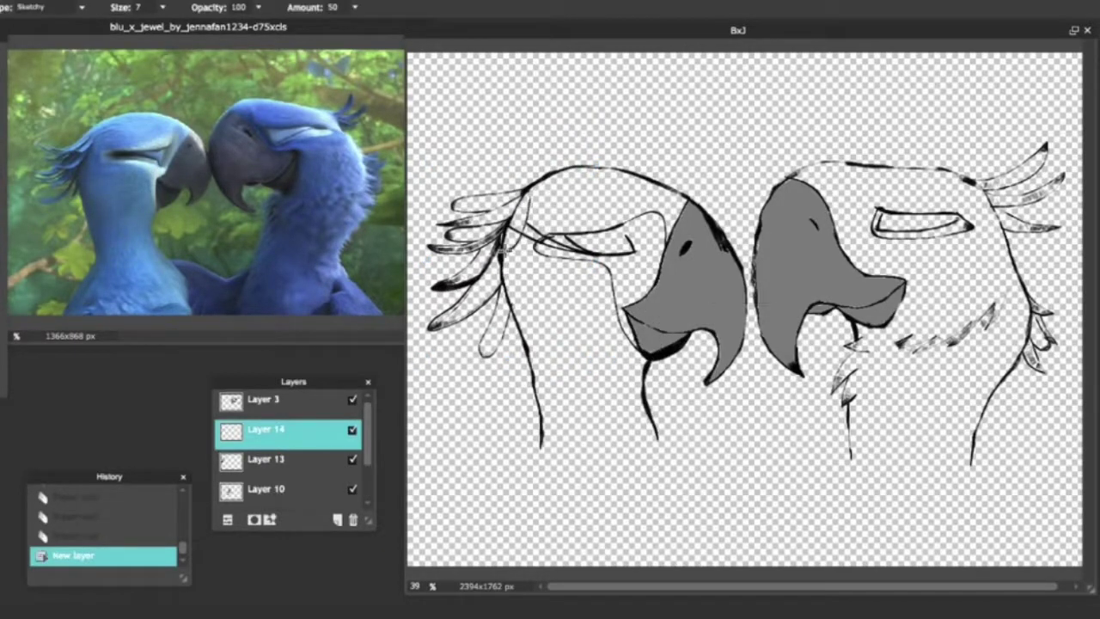
pyautogui.hotkey('ctrl', 'z')
pyautogui.moveTo(524, 197)
pyautogui.mouseDown()
pyautogui.moveTo(508, 262)
pyautogui.moveTo(471, 311)
pyautogui.mouseUp()
pyautogui.moveTo(510, 251); pyautogui.dragTo(464, 314)
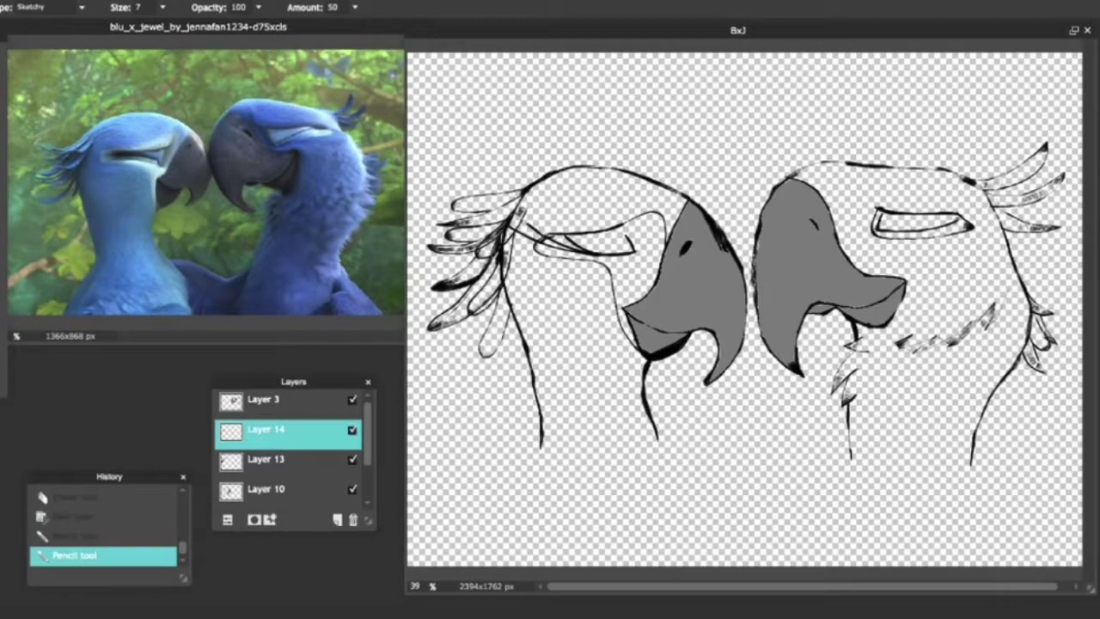
# Lower Layer 13's opacity and erase the feather and head lines lying beneath the new front feathers.
pyautogui.click(267, 459)
pyautogui.click(227, 520)
pyautogui.click(227, 520)
pyautogui.press('e')
pyautogui.moveTo(507, 224); pyautogui.dragTo(482, 266)
pyautogui.hotkey('ctrl', 'z')
pyautogui.moveTo(503, 215); pyautogui.dragTo(477, 258)
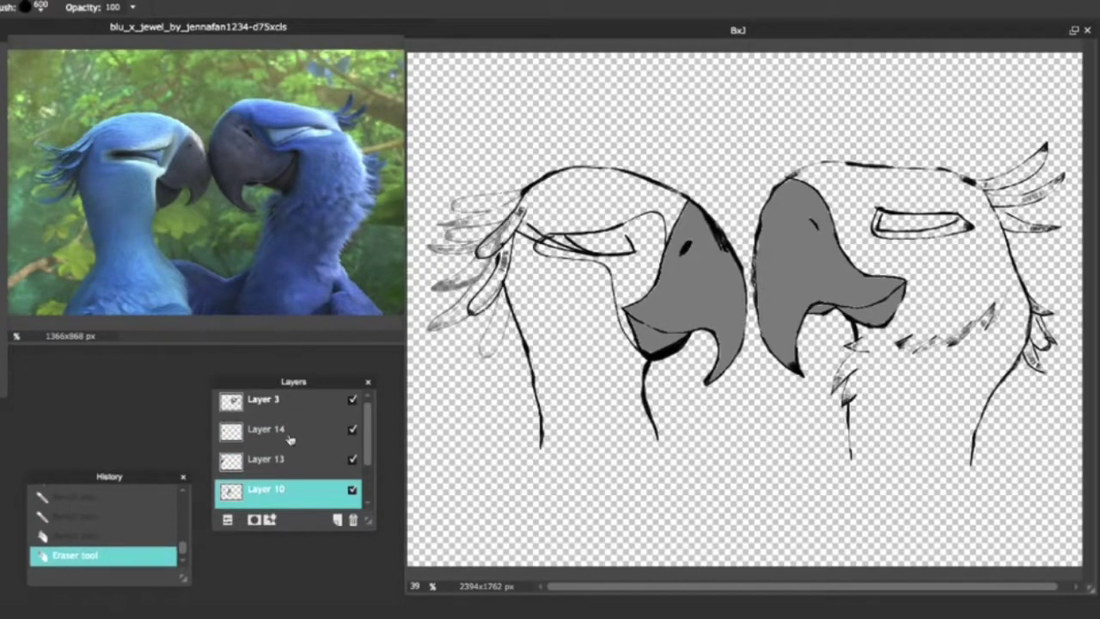
# Clean up the remaining overlaps with a size 50 eraser, restore Layer 13's opacity and merge Layer 14 into it.
pyautogui.click(227, 520)
pyautogui.moveTo(299, 479)
pyautogui.mouseDown()
pyautogui.moveTo(365, 482)
pyautogui.moveTo(300, 480)
pyautogui.mouseUp()
pyautogui.click(35, 7)
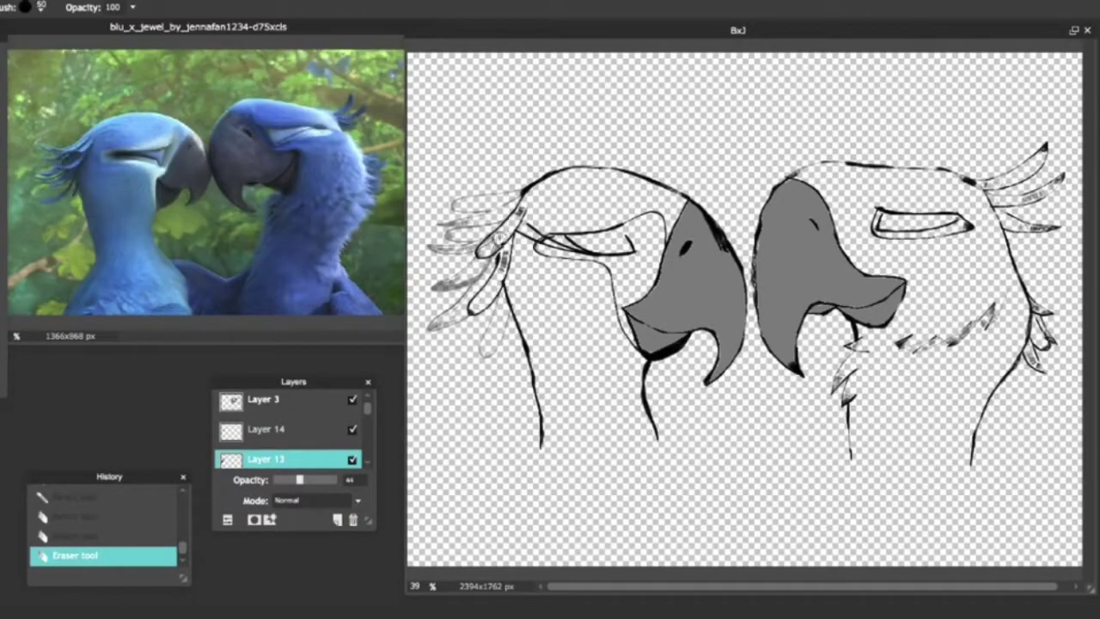
pyautogui.click(295, 429)
pyautogui.hotkey('ctrl', 'e')
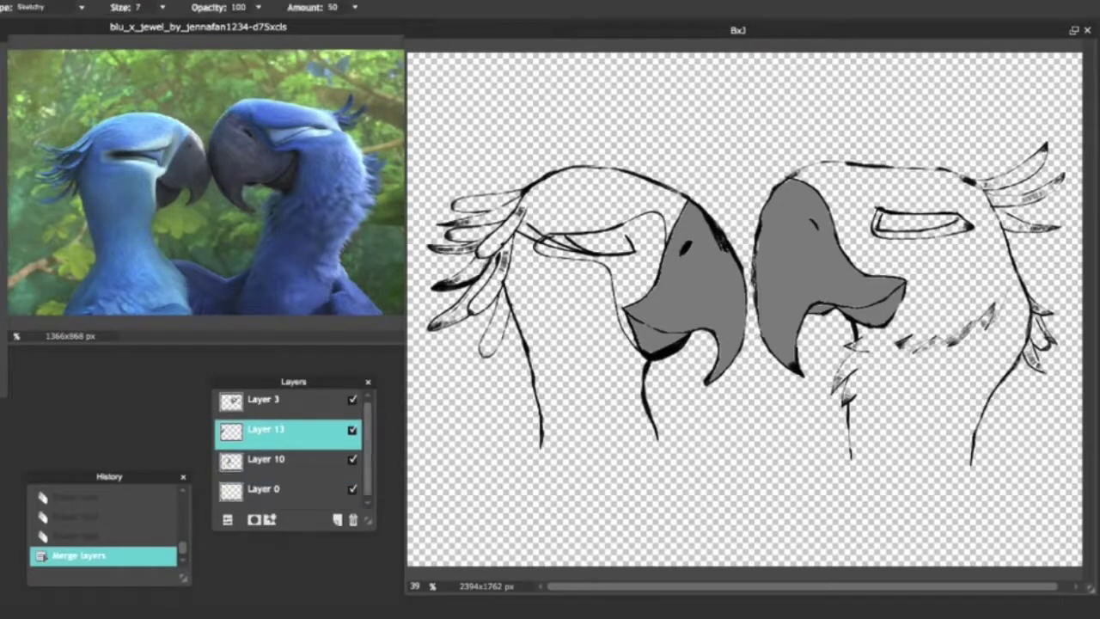
# Draw inner shaft lines on the left parrot's head feathers and merge Layer 13 down into Layer 10.
pyautogui.click(353, 429)
pyautogui.click(352, 429)
pyautogui.press('n')
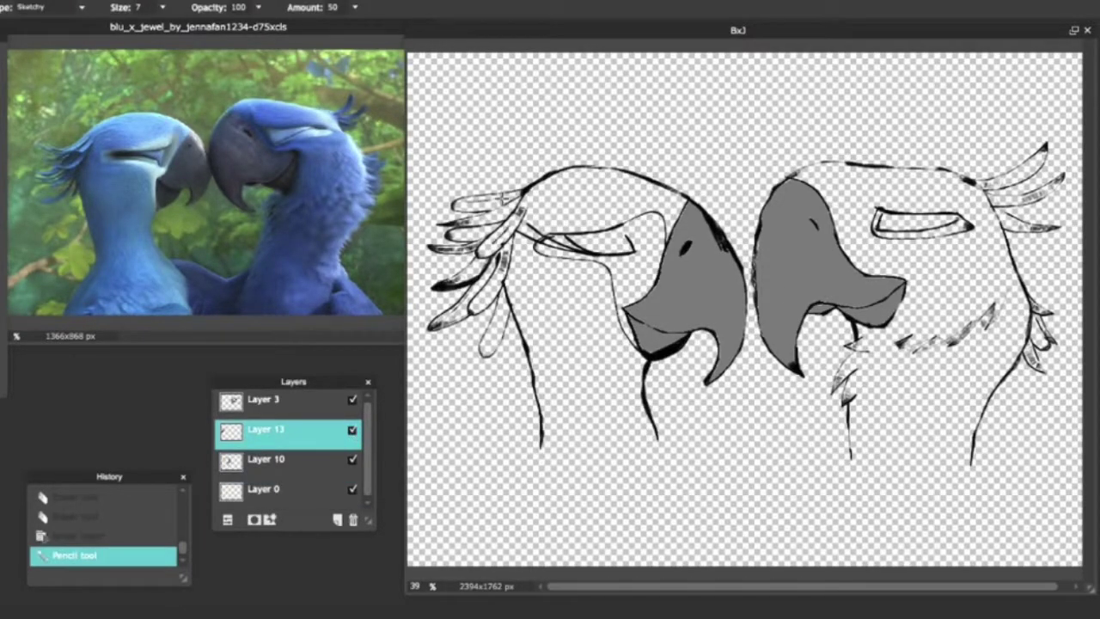
pyautogui.moveTo(507, 194); pyautogui.dragTo(468, 205)
pyautogui.moveTo(488, 226); pyautogui.dragTo(463, 239)
pyautogui.moveTo(449, 245); pyautogui.dragTo(439, 248)
pyautogui.moveTo(516, 258); pyautogui.dragTo(492, 344)
pyautogui.rightClick(342, 430)
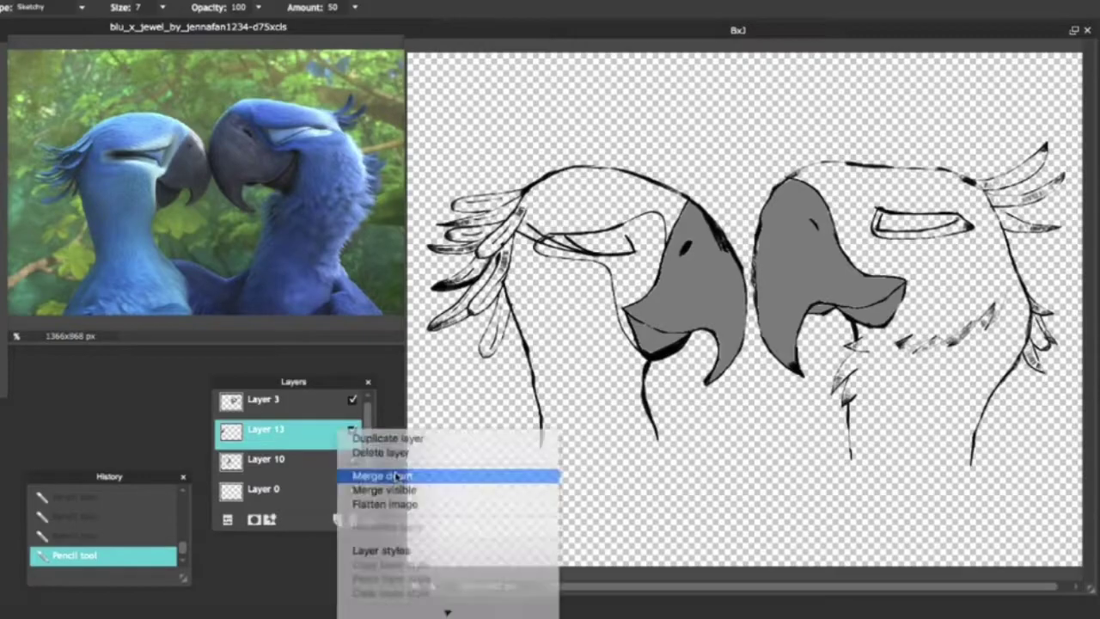
pyautogui.click(404, 477)
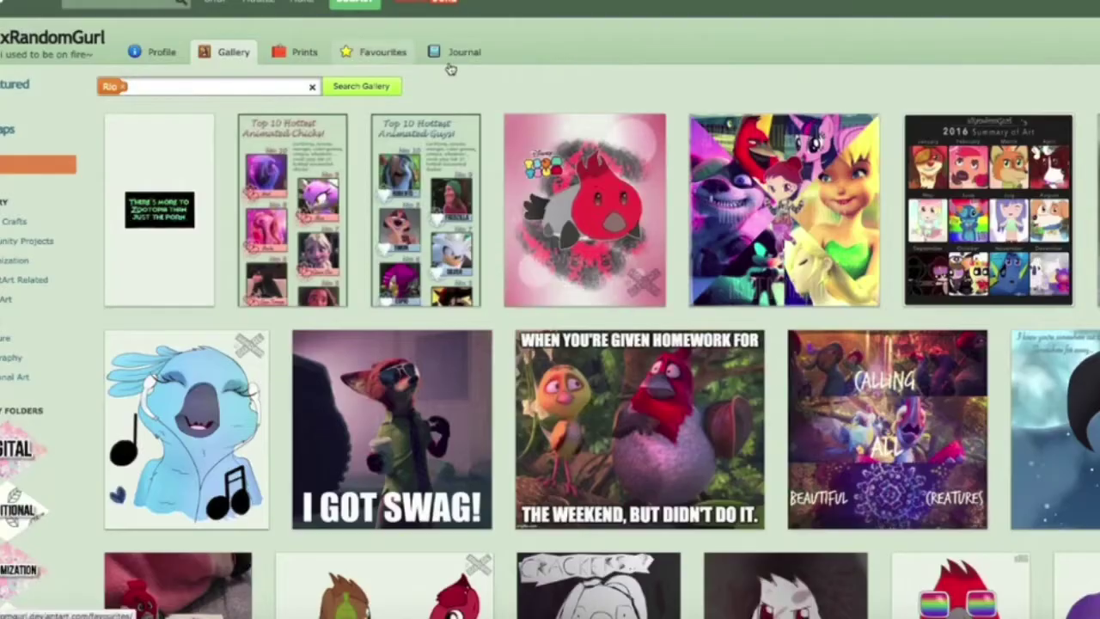
# Switch to the DeviantArt page and search the favourites for Jewel.
pyautogui.scroll(-5, 450, 69)
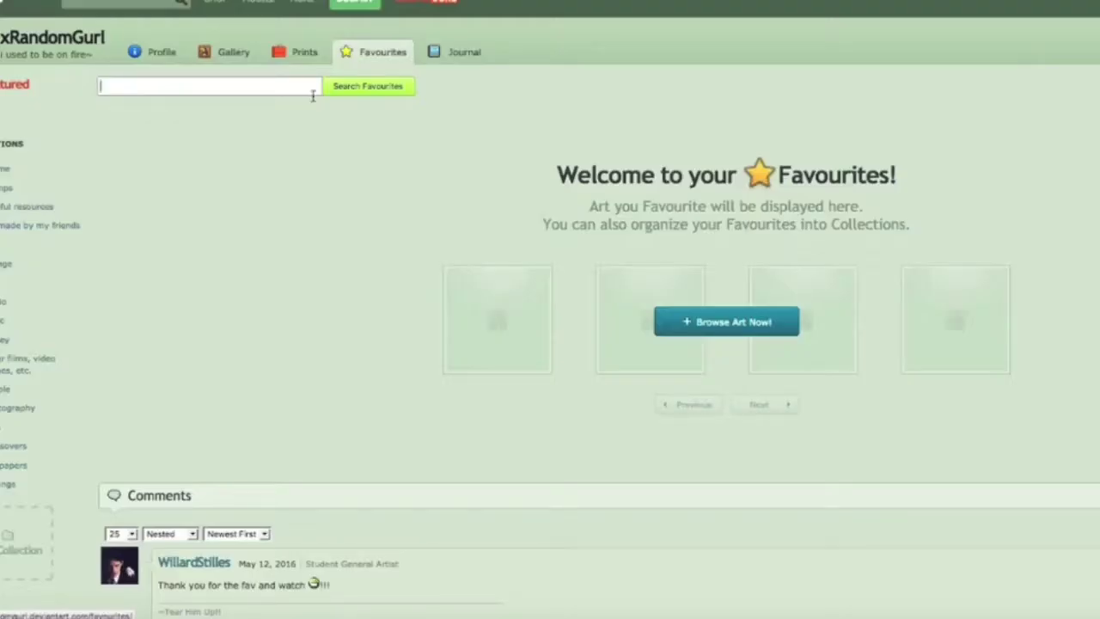
pyautogui.write('Jewel')
pyautogui.click(373, 87)
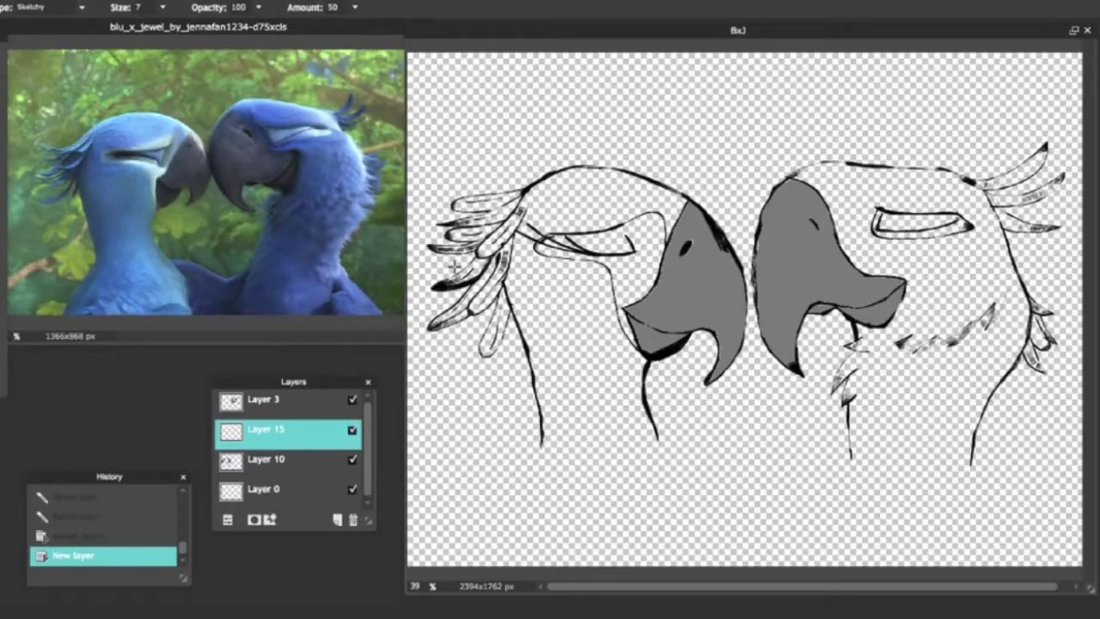
# Draw jagged chest feathers along the left parrot's neck on Layer 15 and merge it down into Layer 10.
pyautogui.moveTo(529, 370)
pyautogui.mouseDown()
pyautogui.moveTo(572, 387)
pyautogui.moveTo(641, 387)
pyautogui.moveTo(663, 447)
pyautogui.mouseUp()
pyautogui.rightClick(344, 429)
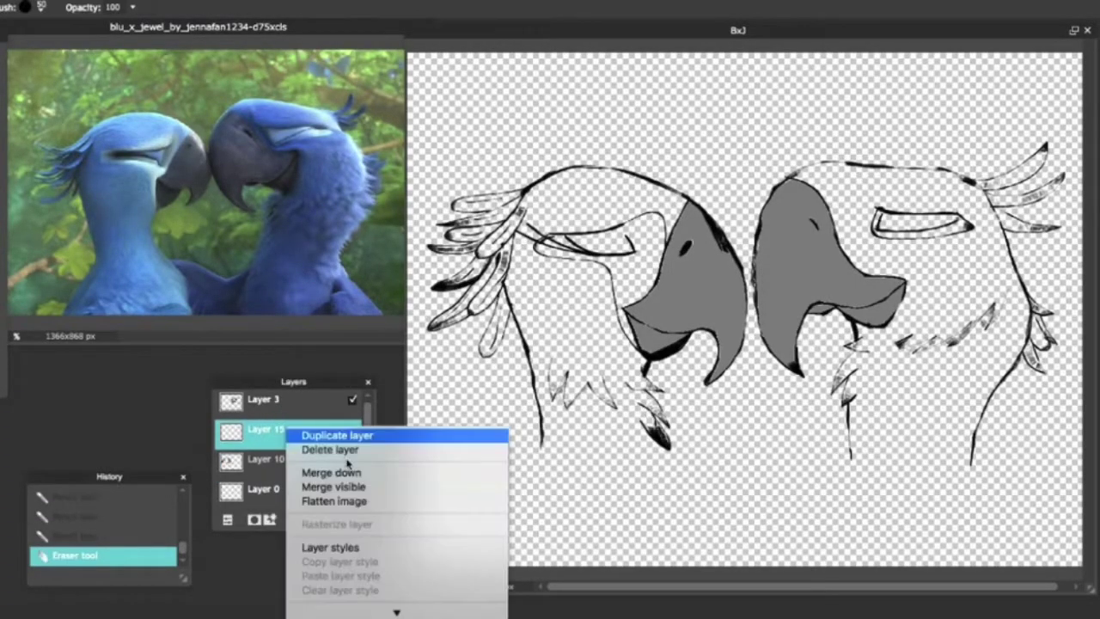
pyautogui.click(393, 467)
# Flip the canvas horizontally and slightly resize the parrot on Layer 10 with Free transform.
pyautogui.click(77, 102)
pyautogui.hotkey('ctrl', '-')
pyautogui.click(262, 400)
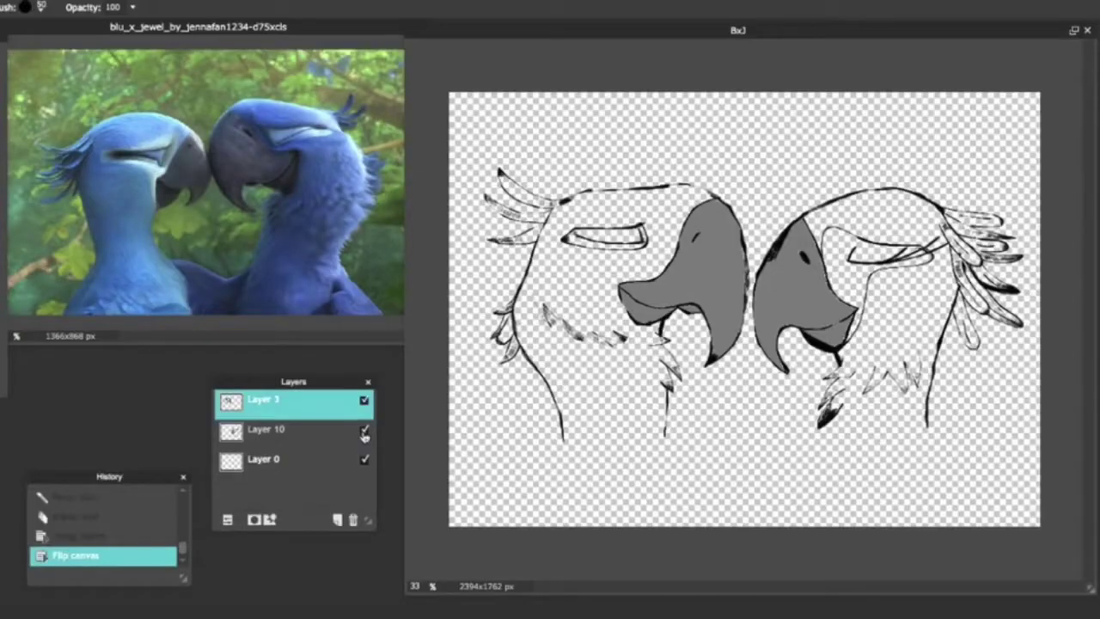
pyautogui.click(295, 430)
pyautogui.hotkey('ctrl', 't')
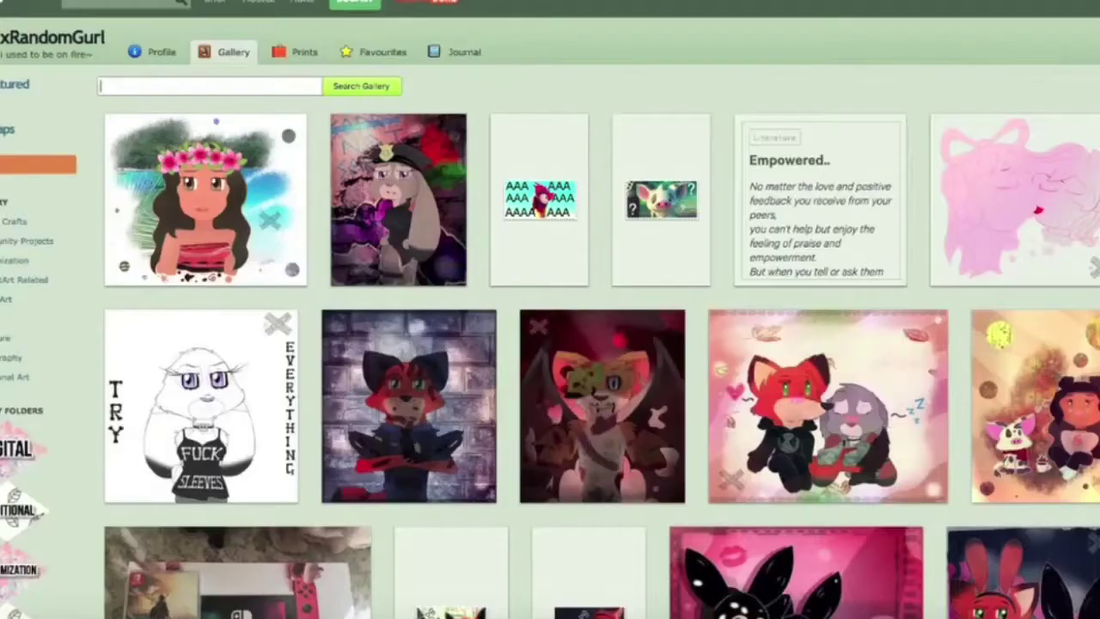
pyautogui.scroll(-1, 580, 49)
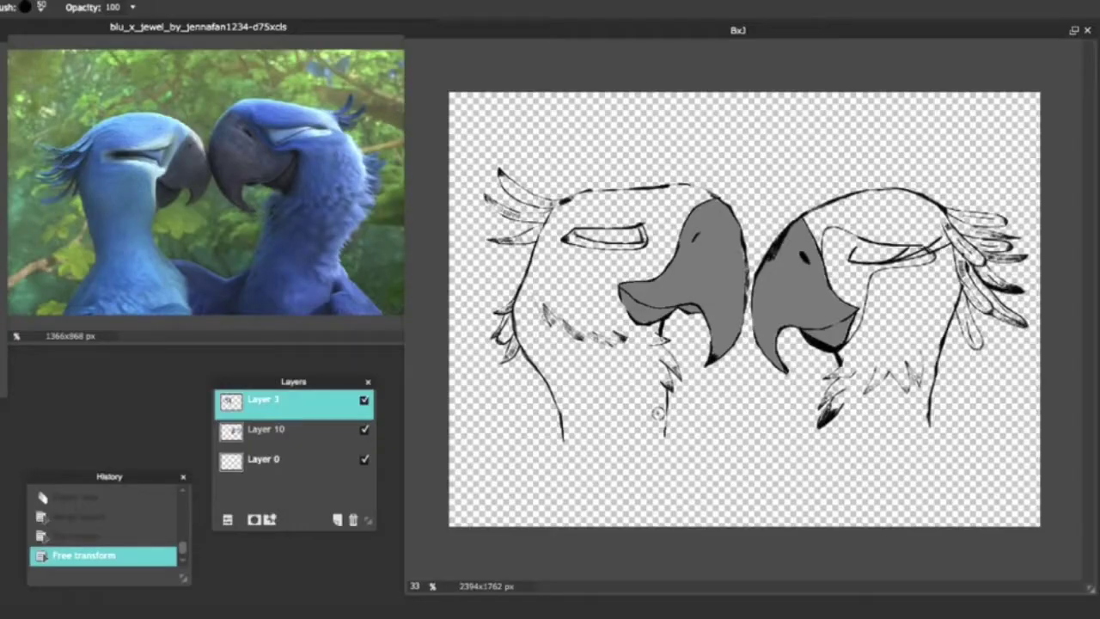
# Tilt the parrots on Layer 3 and Layer 10 toward each other with Free transform until their beaks touch, and apply the changes.
pyautogui.click(292, 429)
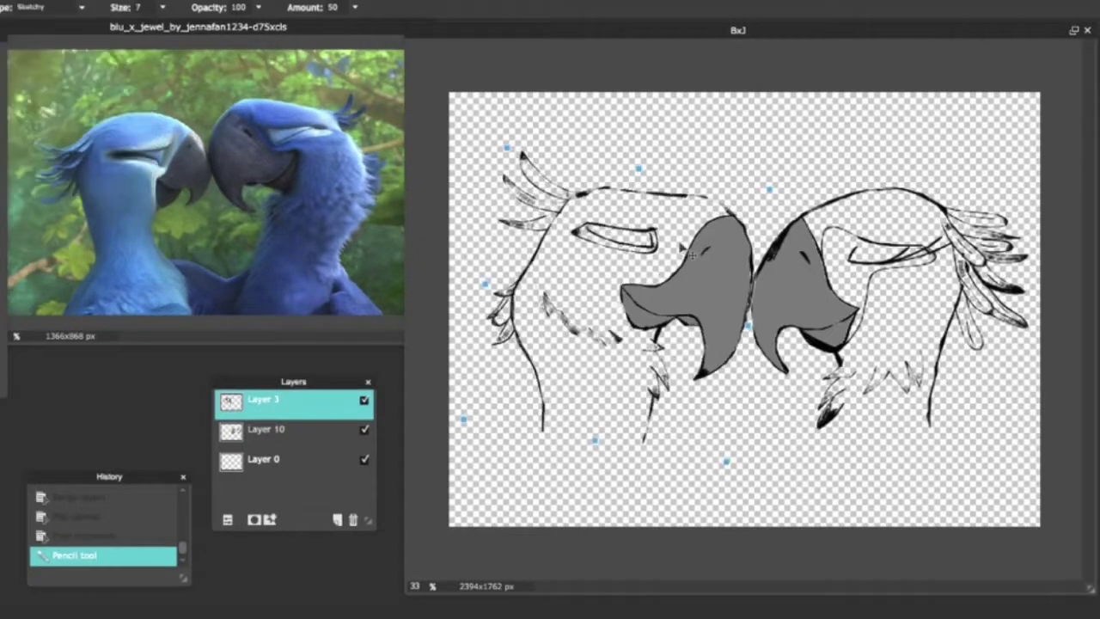
pyautogui.moveTo(700, 260); pyautogui.dragTo(716, 247)
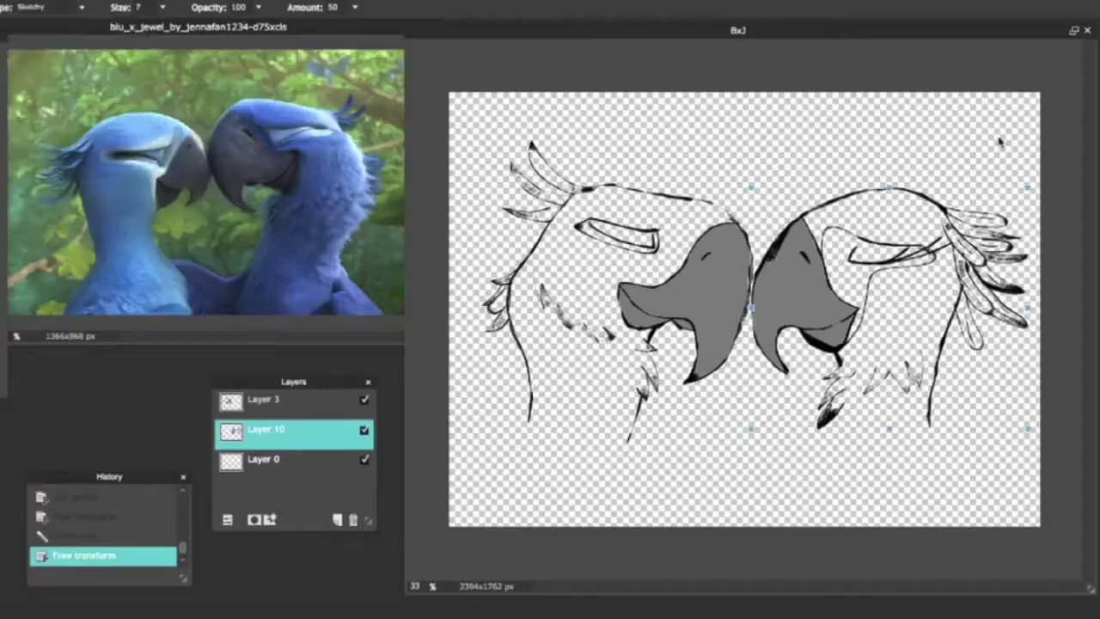
pyautogui.moveTo(910, 322); pyautogui.dragTo(893, 299)
pyautogui.click(257, 399)
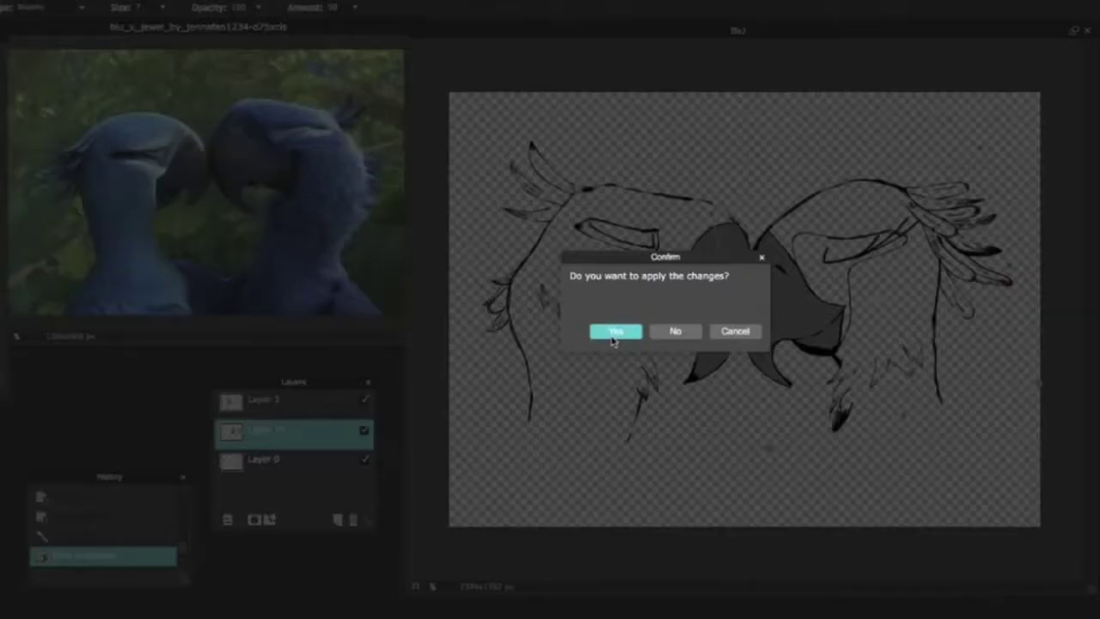
pyautogui.click(614, 329)
pyautogui.hotkey('ctrl', 'e')
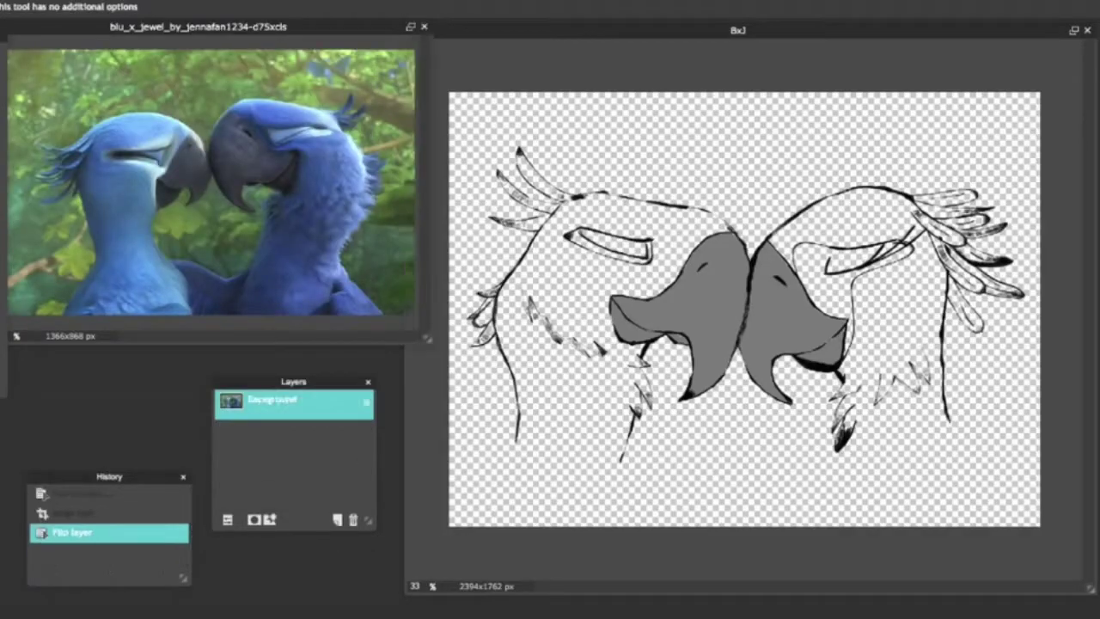
pyautogui.hotkey('ctrl', 'z')
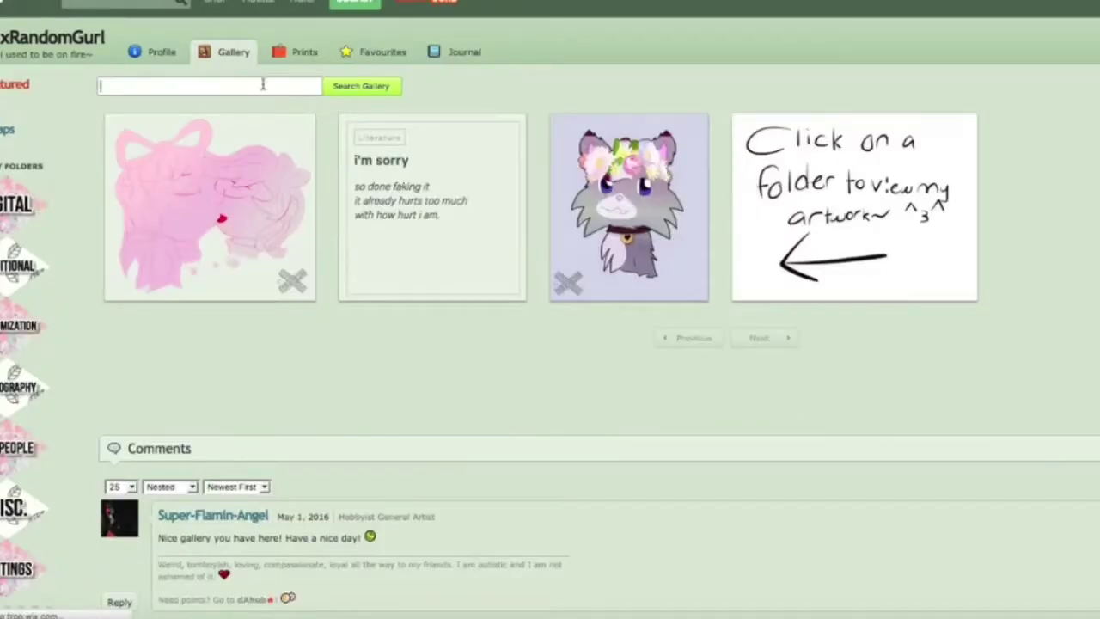
# Search the DeviantArt gallery for Rio and browse the first pages of artwork.
pyautogui.click(278, 87)
pyautogui.write('Rio')
pyautogui.click(376, 88)
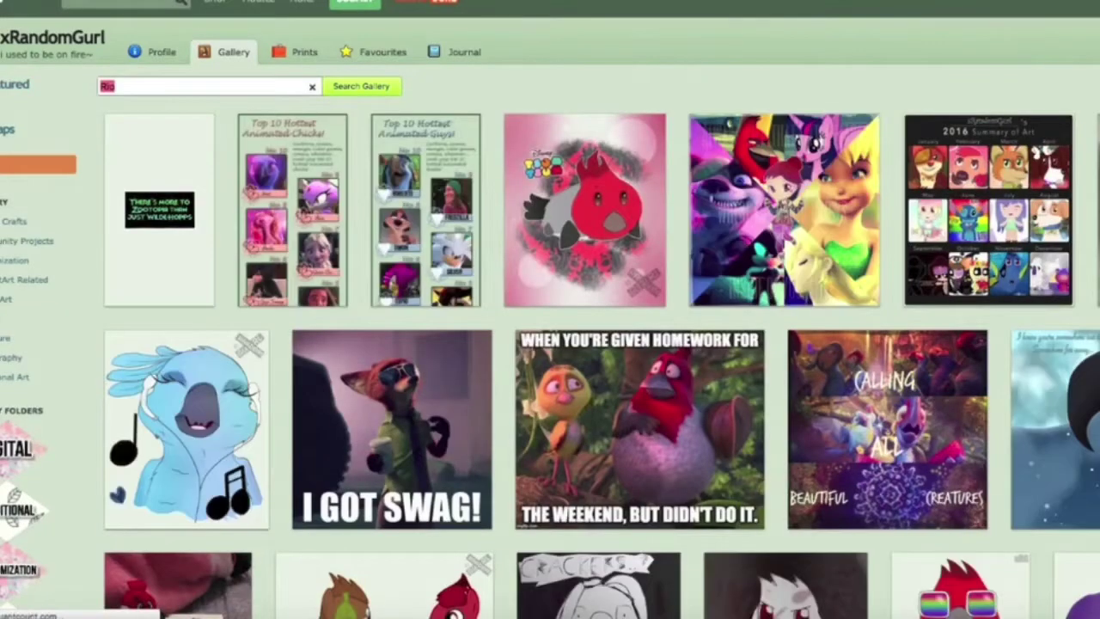
pyautogui.scroll(-5, 829, 540)
pyautogui.click(830, 540)
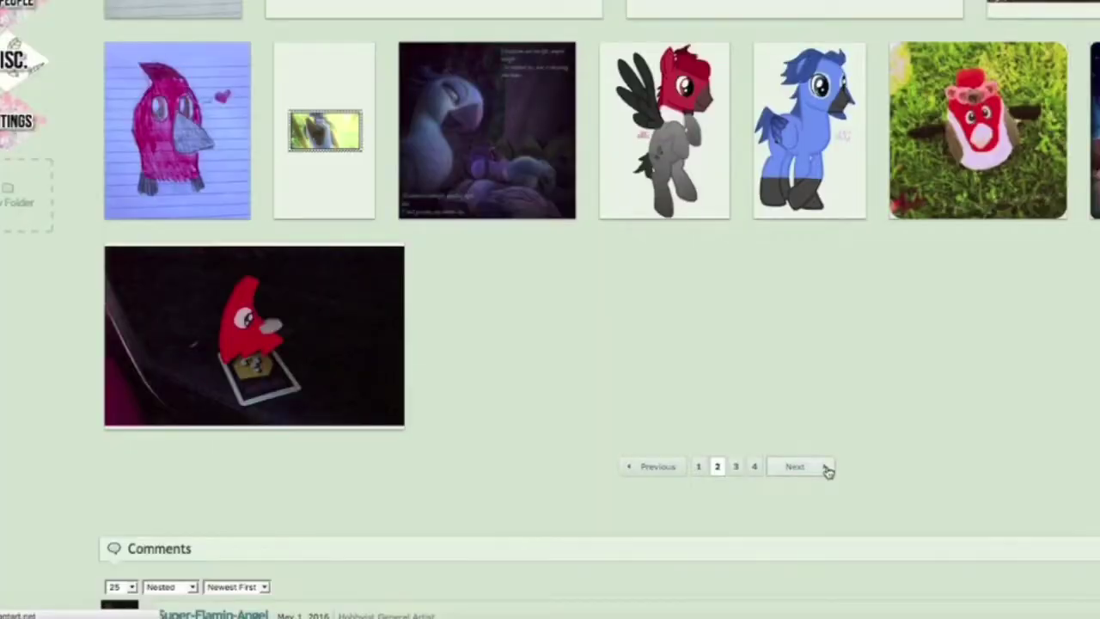
pyautogui.scroll(10, 683, 74)
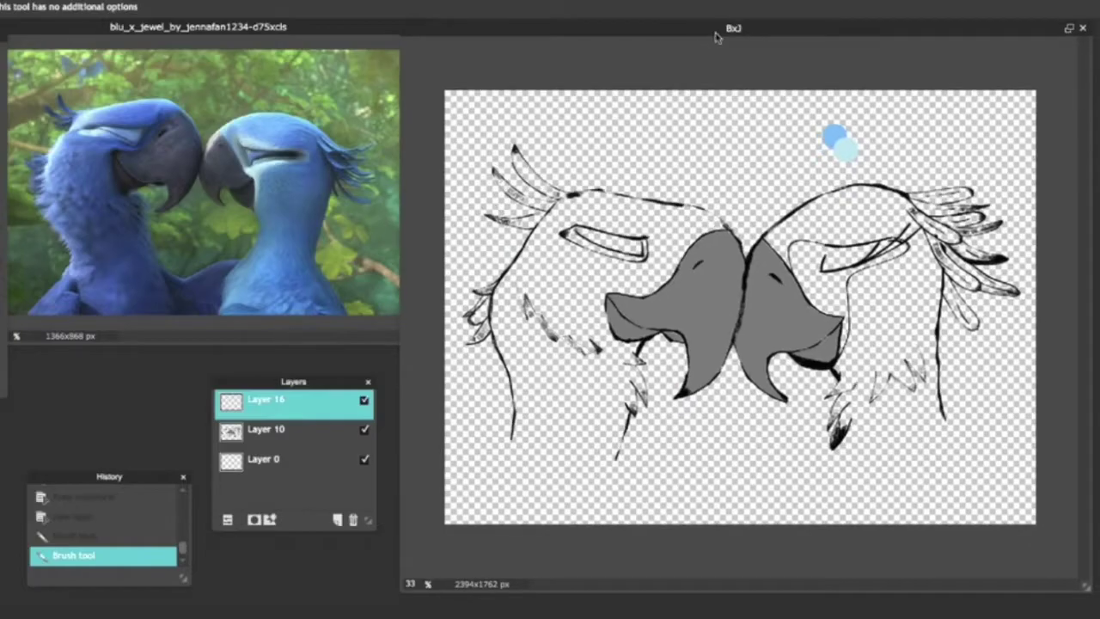
# Touch up the lines on Layer 10 and paint reference-based colour swatches beside the left parrot and below both beaks on Layer 16.
pyautogui.press('n')
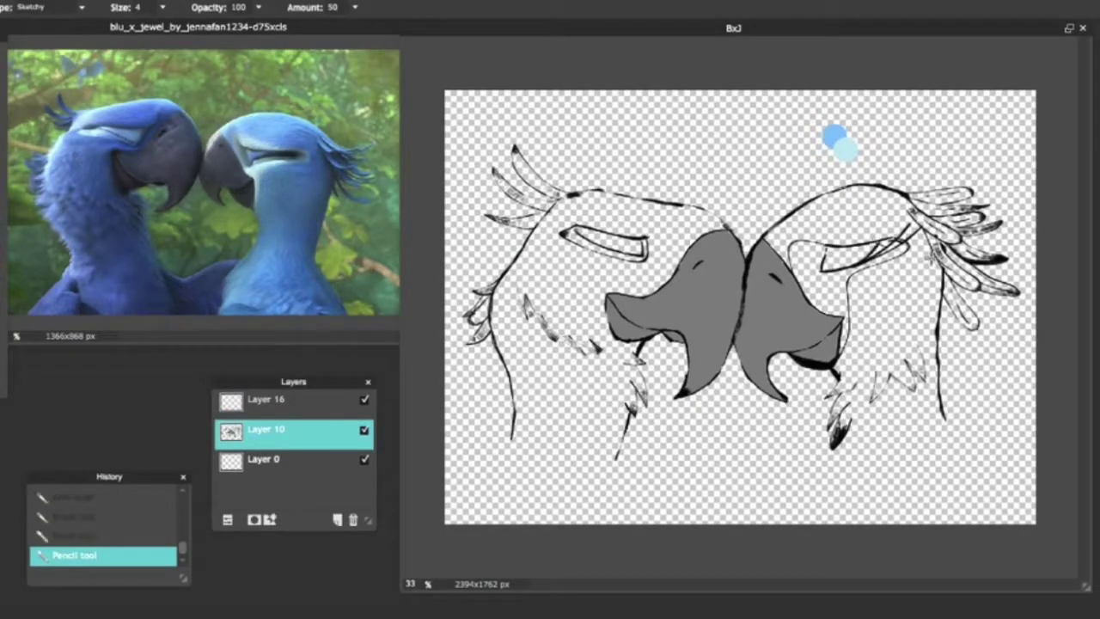
pyautogui.press('h')
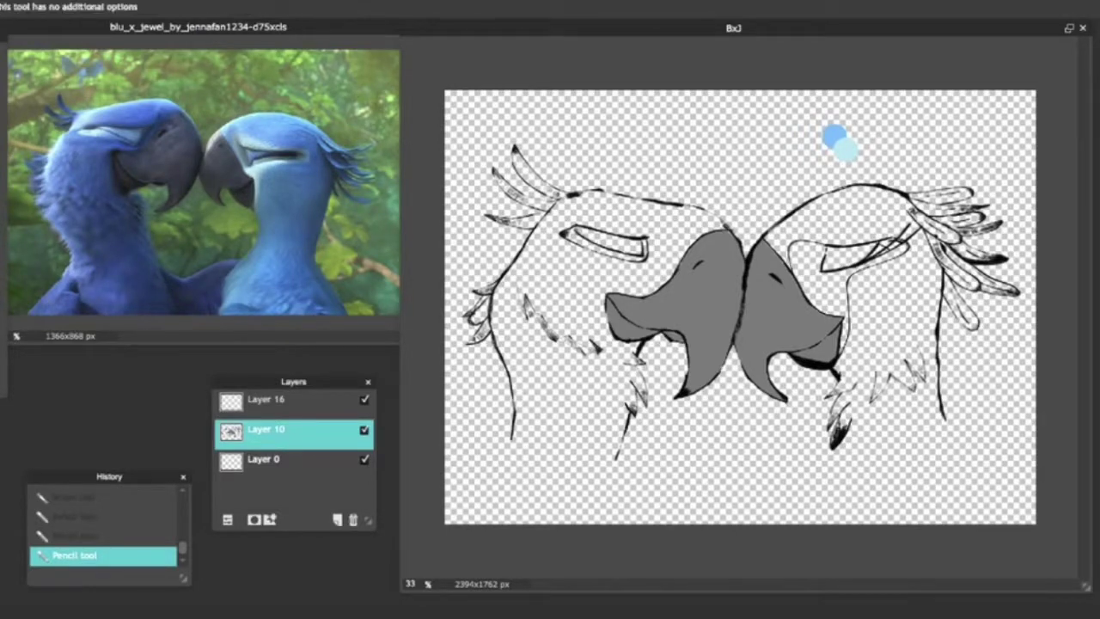
pyautogui.click(266, 399)
pyautogui.press('b')
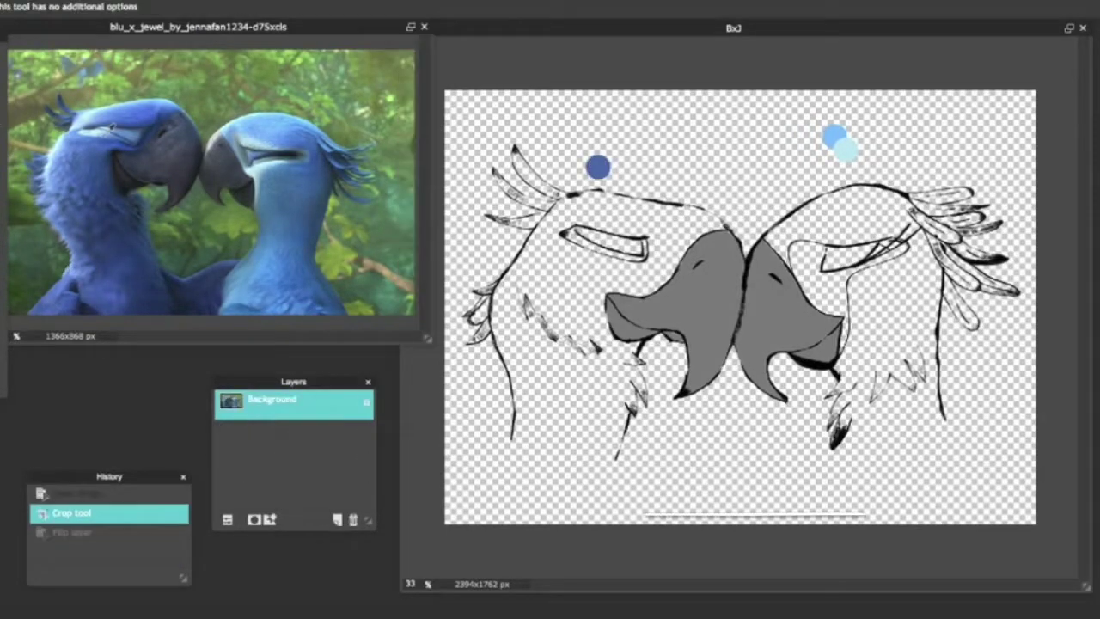
pyautogui.click(676, 419)
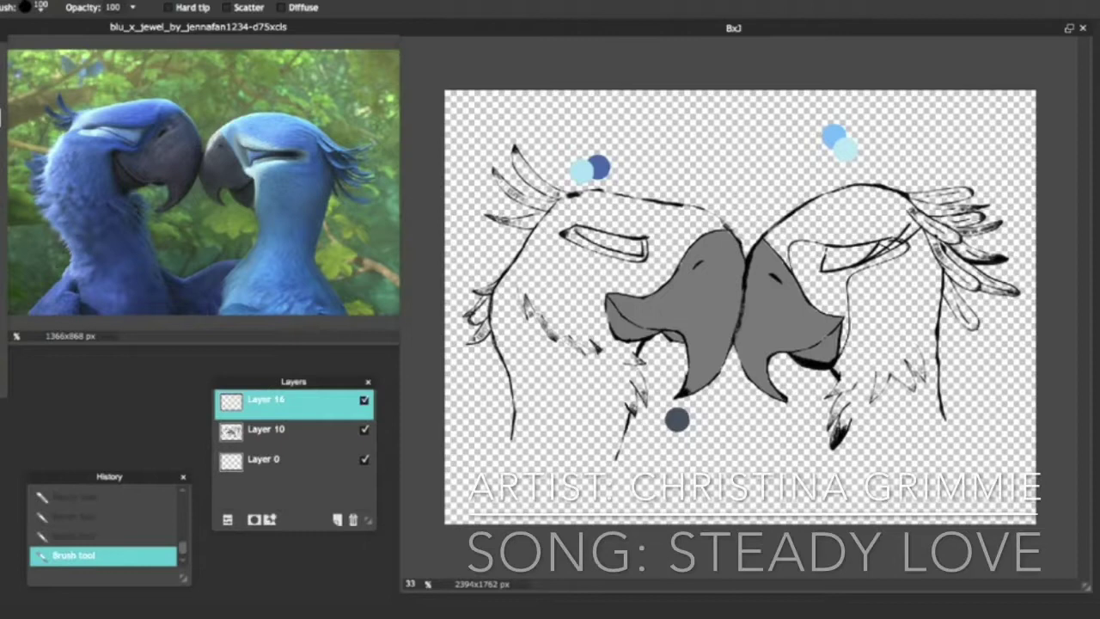
pyautogui.click(777, 419)
pyautogui.press('g')
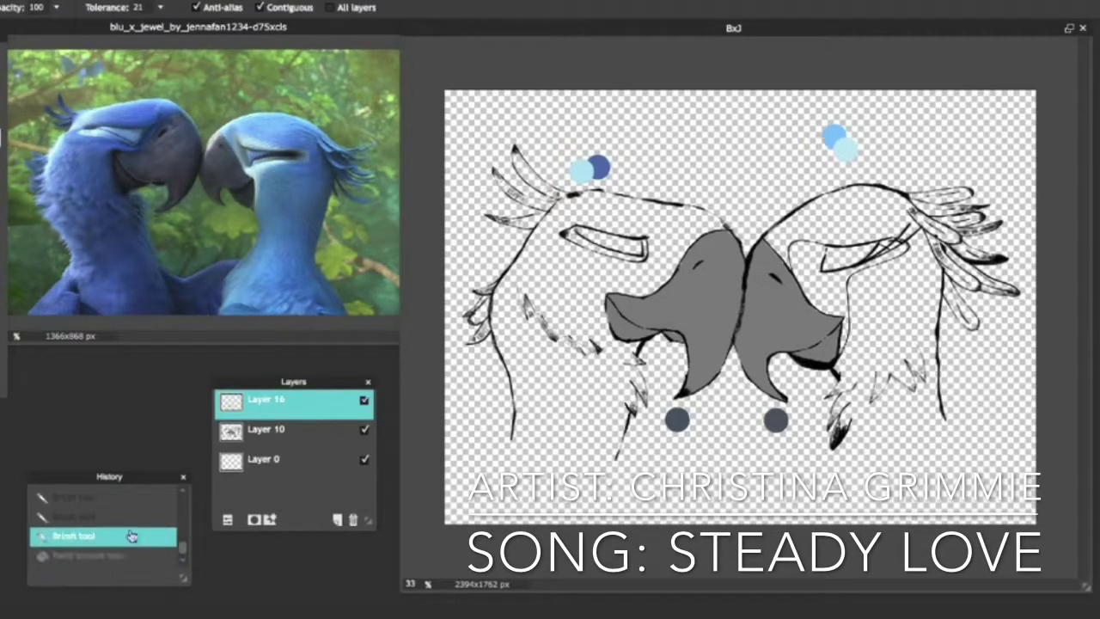
pyautogui.press('b')
# Strengthen the right parrot's beak outline with the Pencil tool on new Layer 17 and merge the upper layers down into Layer 10.
pyautogui.click(337, 519)
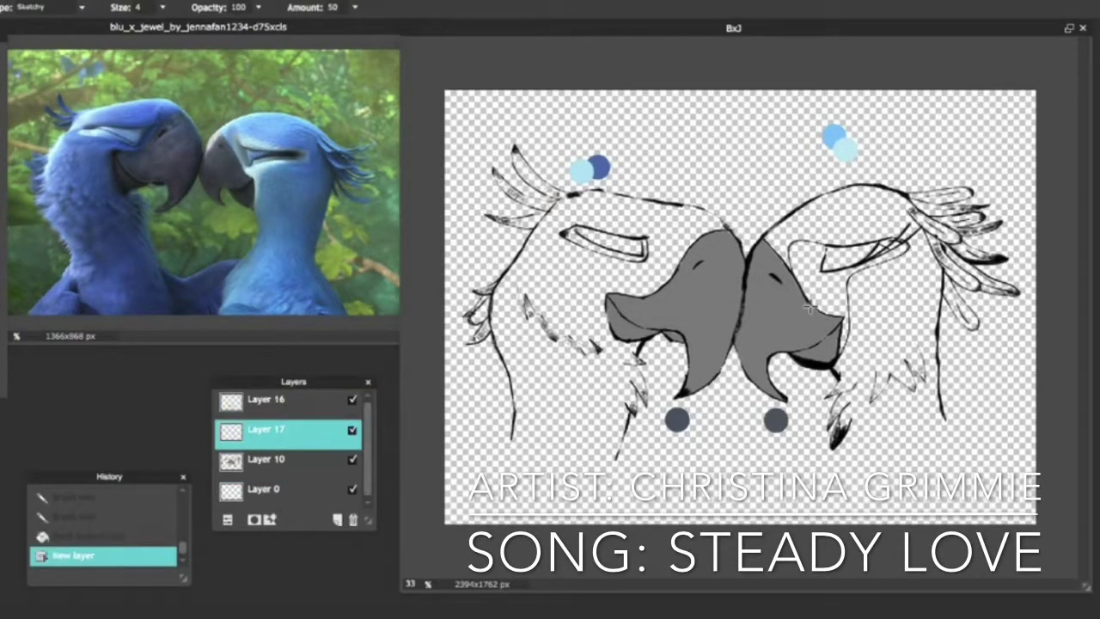
pyautogui.click(267, 459)
pyautogui.press('n')
pyautogui.click(266, 429)
pyautogui.press('b')
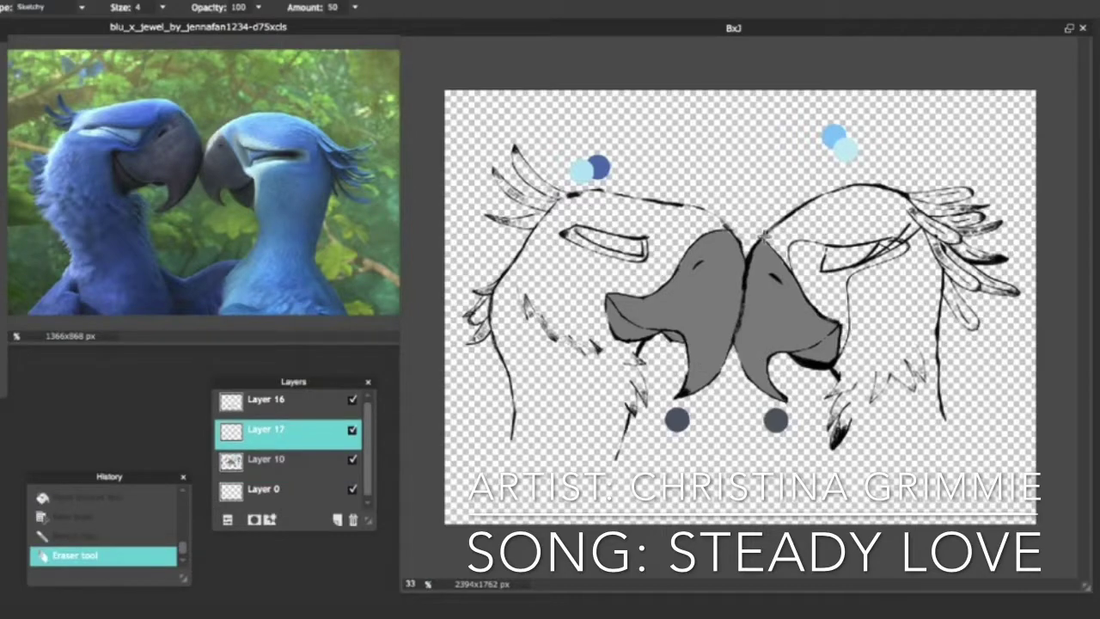
pyautogui.press('n')
pyautogui.click(266, 459)
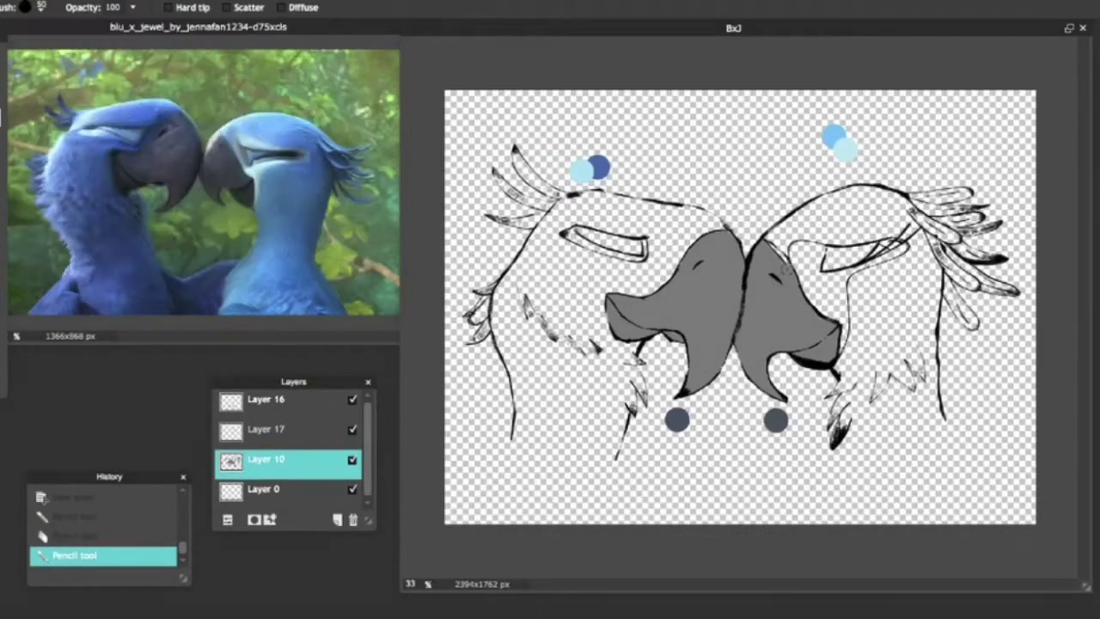
pyautogui.rightClick(314, 400)
pyautogui.click(343, 390)
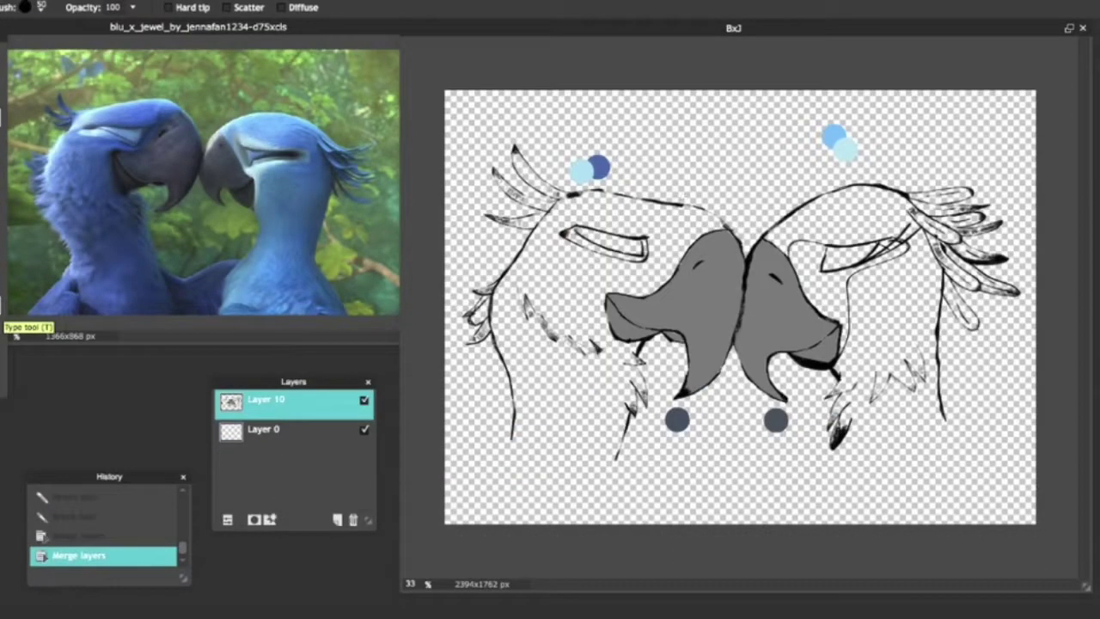
# Label the left parrot's dark blue swatch Feathers and its light blue swatch Eyeshadow.
pyautogui.click(4, 325)
pyautogui.click(628, 147)
pyautogui.write('Feathers')
pyautogui.click(791, 340)
pyautogui.click(552, 148)
pyautogui.write('Eyeshadow')
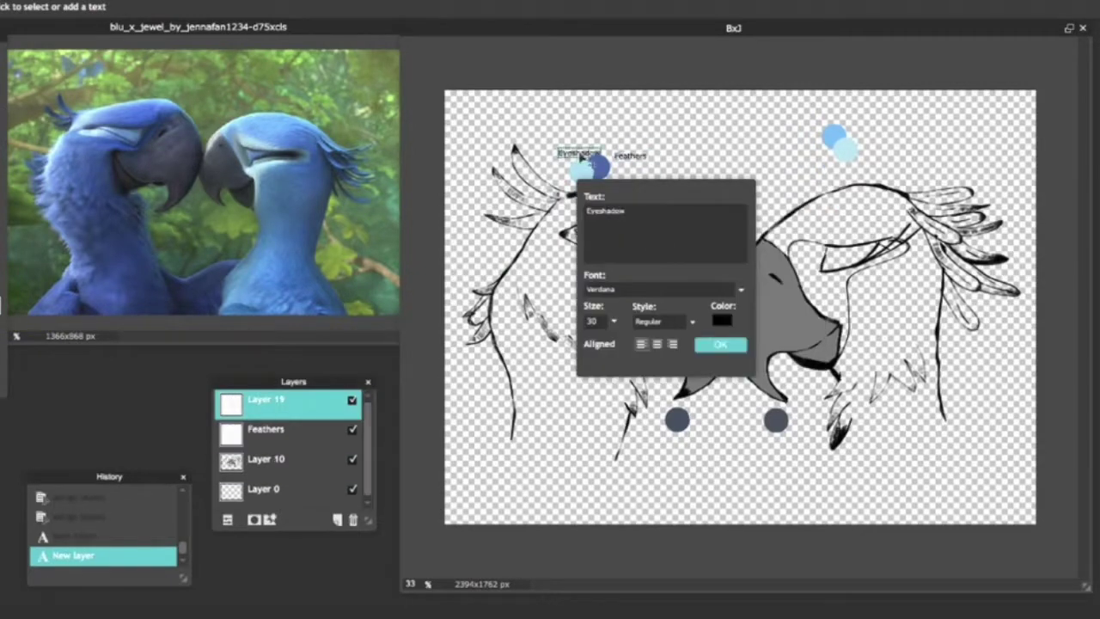
pyautogui.click(714, 339)
# Label the right parrot's blue swatch Feathers/Eyeshadow and its pale swatch Markings.
pyautogui.click(860, 122)
pyautogui.write('Feathers/Eyeshadow')
pyautogui.click(1022, 313)
pyautogui.click(814, 166)
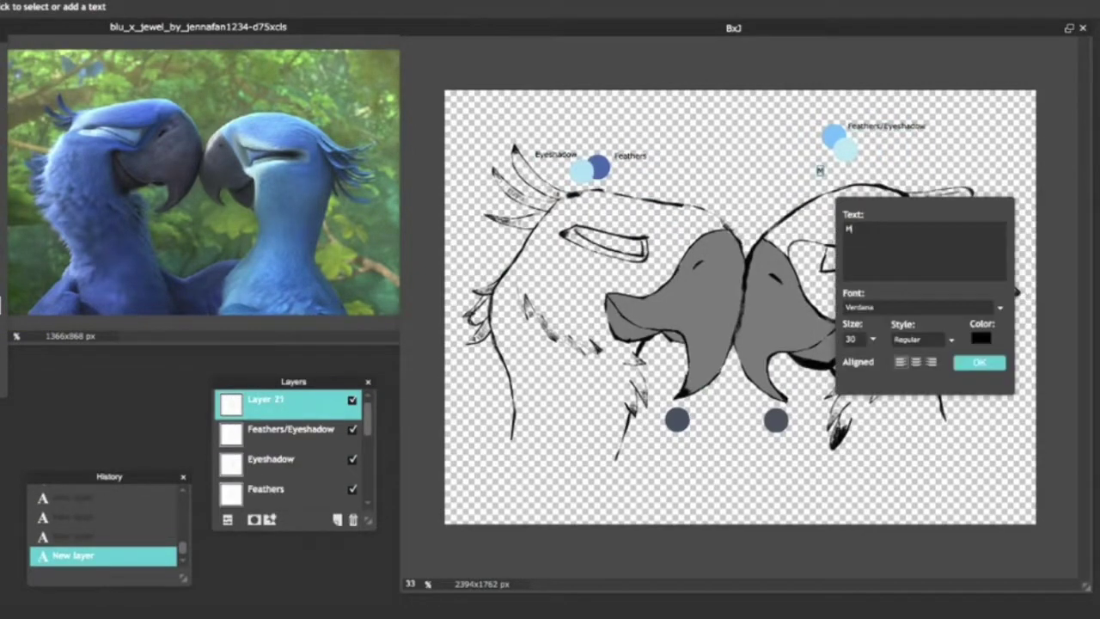
pyautogui.write('Markings')
pyautogui.click(973, 355)
# Add the text label Beaks between the two dark grey swatches below the beaks.
pyautogui.click(713, 427)
pyautogui.write('Beaks')
pyautogui.click(1021, 509)
pyautogui.press('n')
pyautogui.click(337, 519)
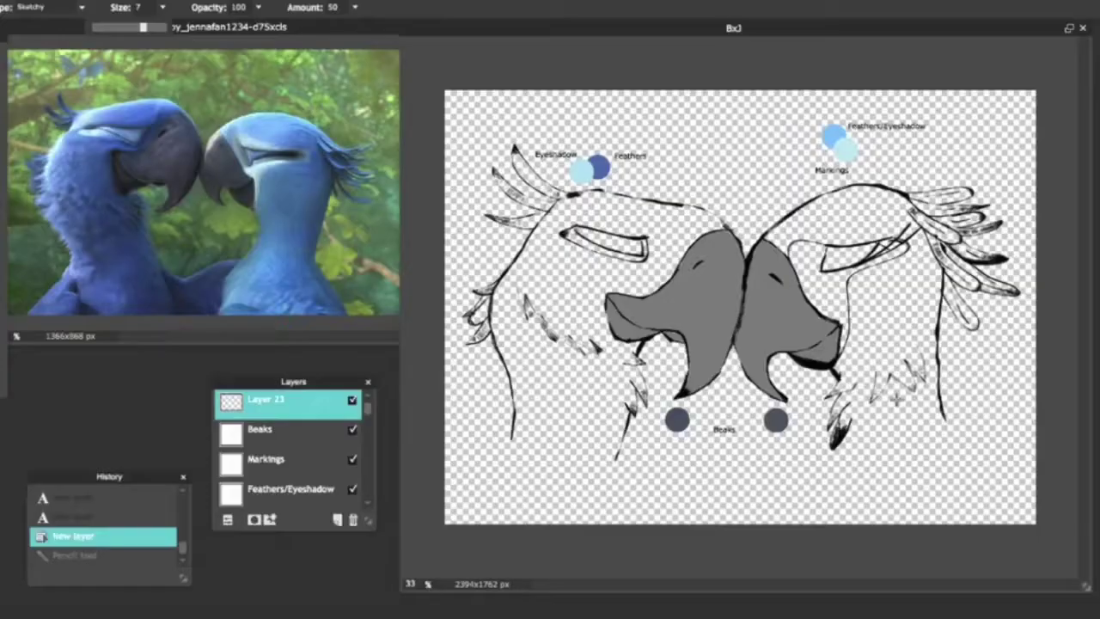
pyautogui.moveTo(671, 441); pyautogui.dragTo(720, 437)
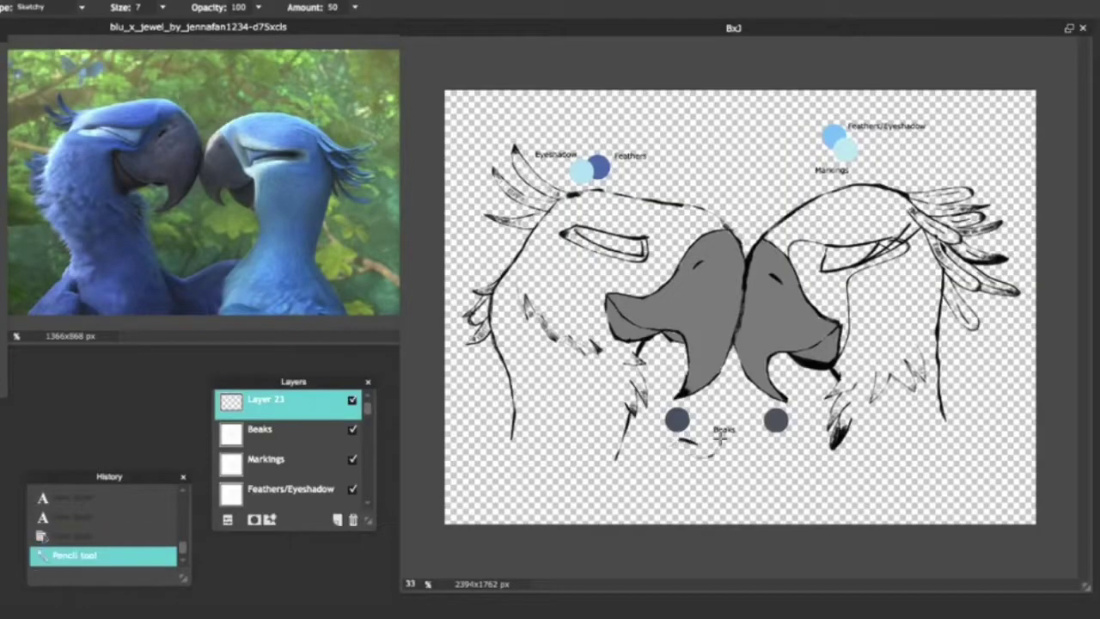
# Switch to the video player and fast-forward the recording of the labelled parrot line art.
pyautogui.click(5, 0)
pyautogui.click(51, 66)
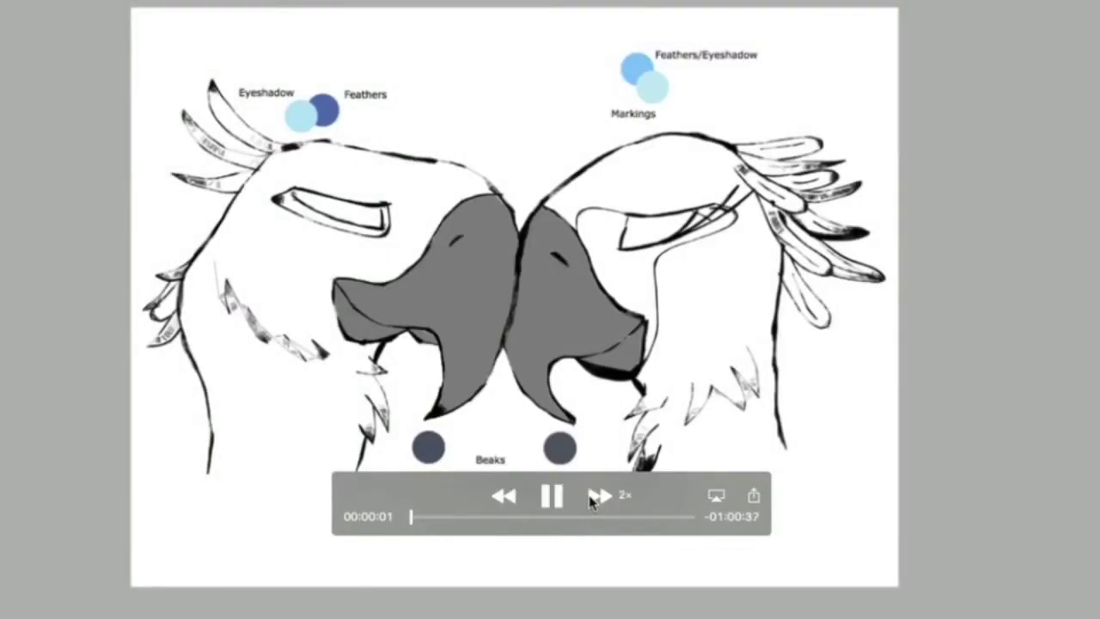
pyautogui.click(589, 502)
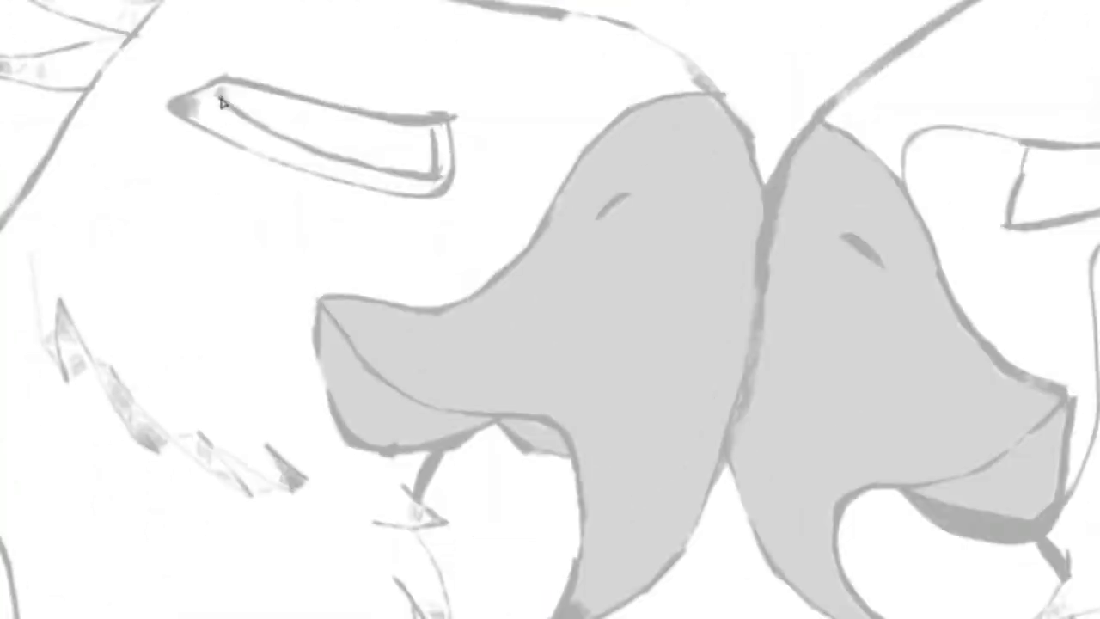